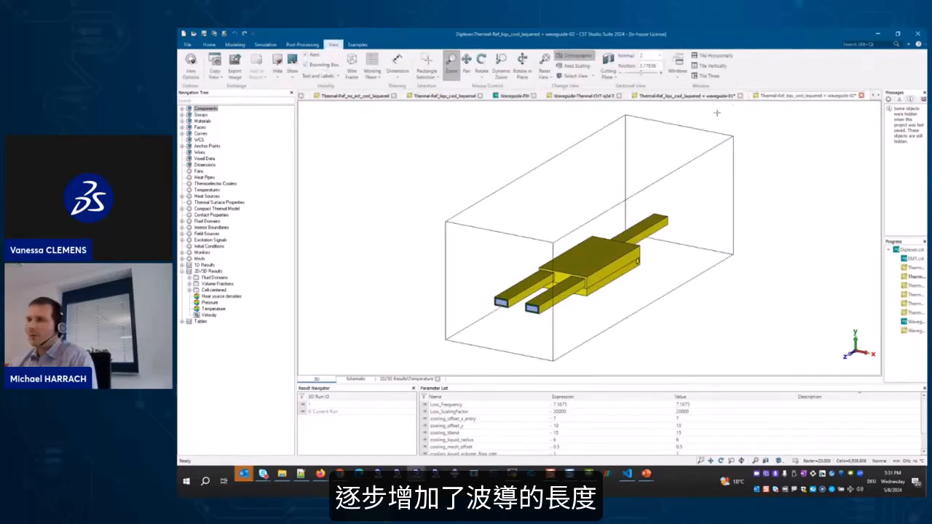
# - Display the temperature result of the waveguide-01 liquid-cooled project and examine the heat distribution along the filter and its short waveguides
pyautogui.click(878, 95)
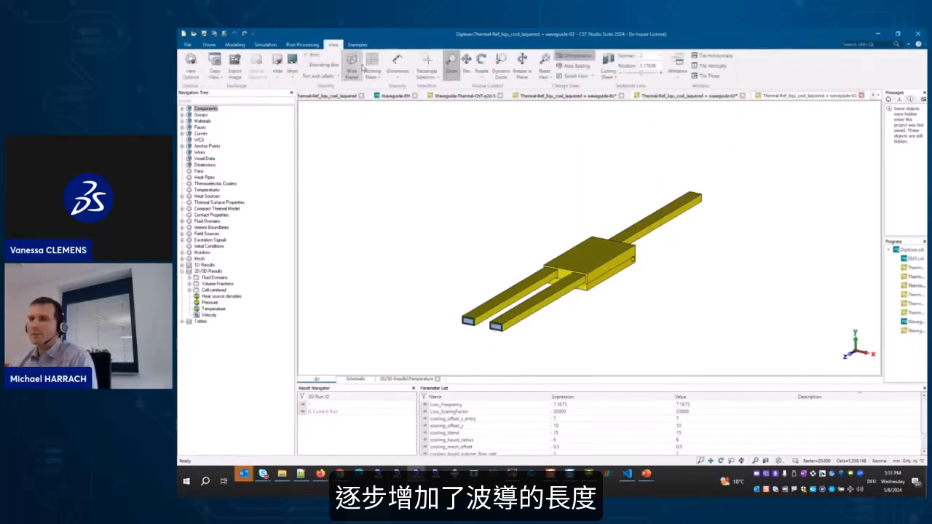
pyautogui.click(589, 95)
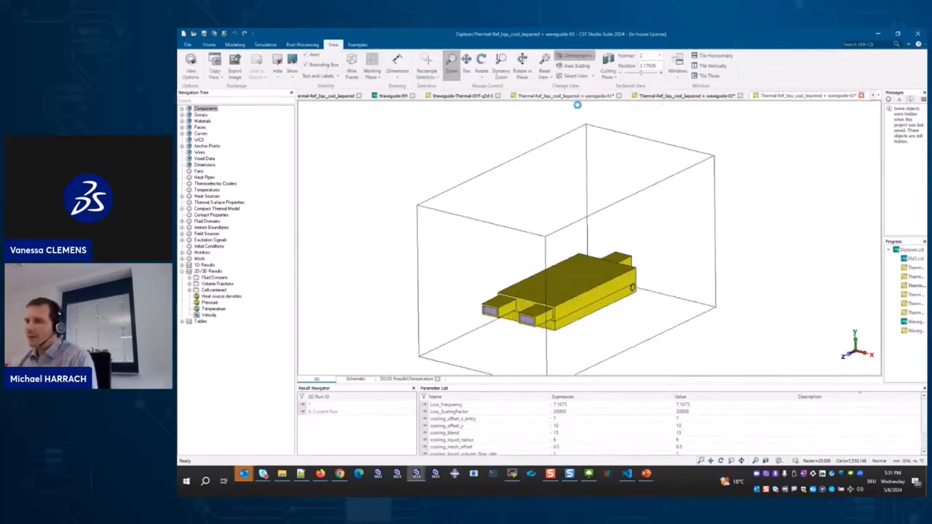
pyautogui.click(214, 309)
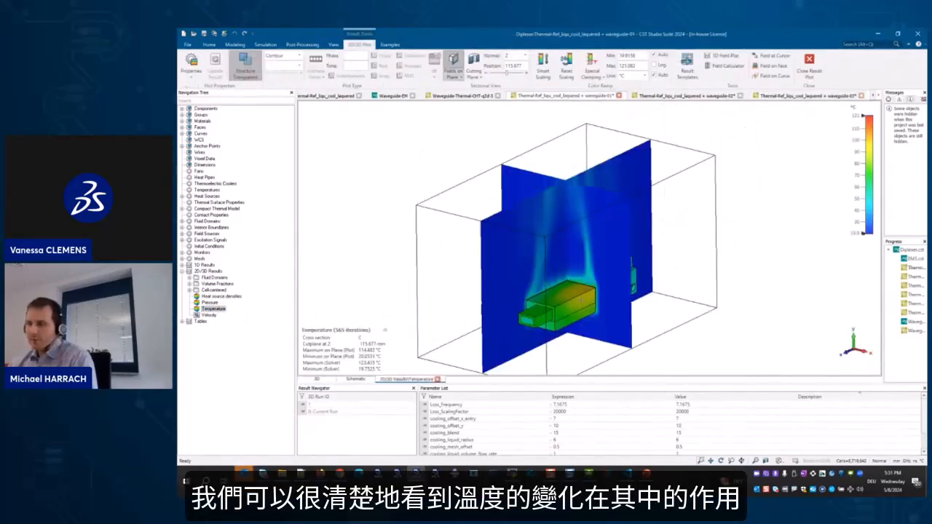
pyautogui.keyDown('ctrl'); pyautogui.moveTo(592, 306); pyautogui.dragTo(452, 326); pyautogui.keyUp('ctrl')
pyautogui.scroll(3, 540, 314)
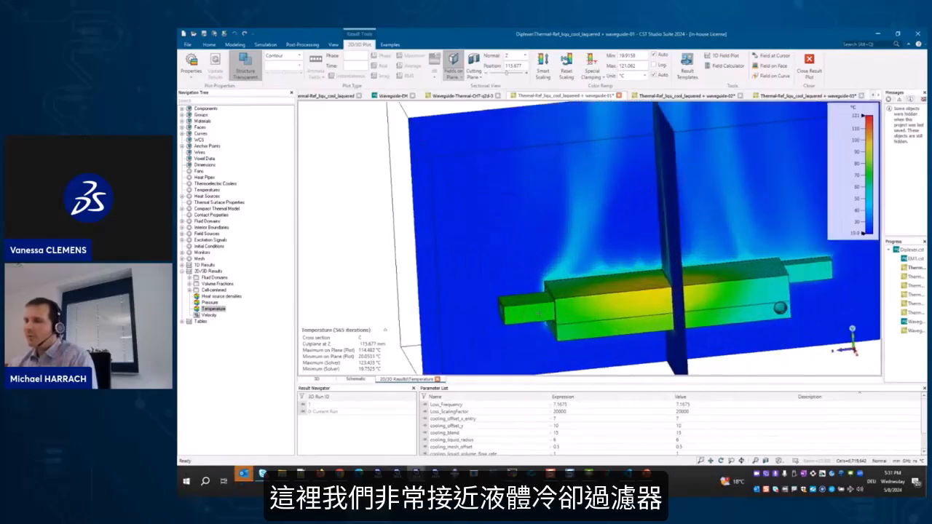
pyautogui.scroll(2, 540, 314)
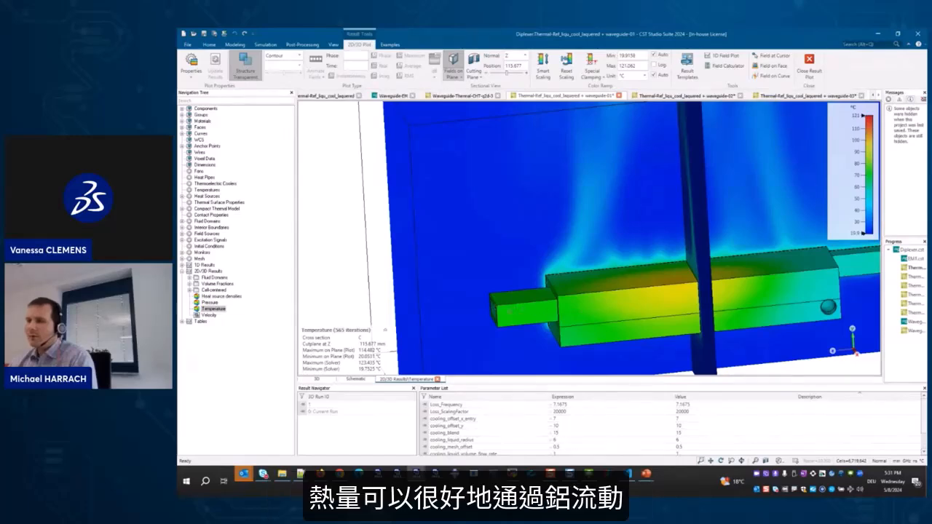
pyautogui.moveTo(520, 310); pyautogui.dragTo(551, 311, button='middle')
pyautogui.scroll(-5, 606, 298)
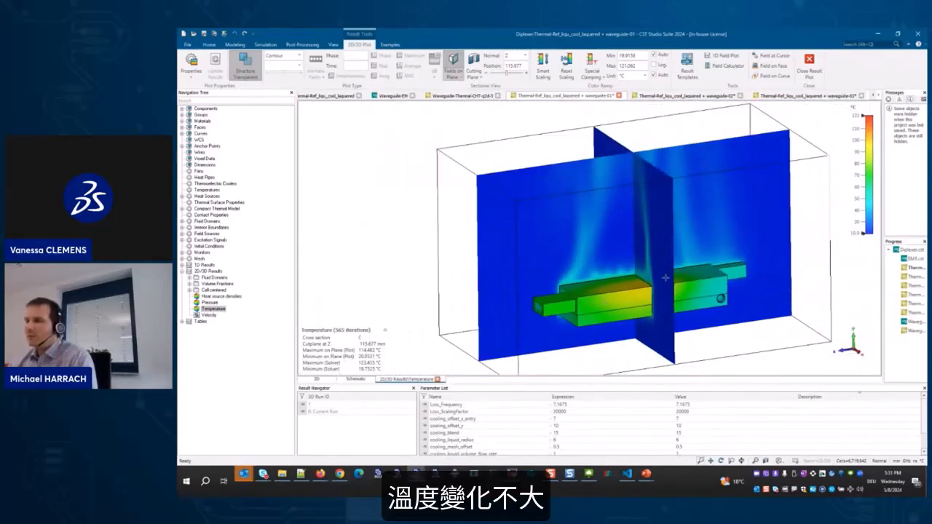
pyautogui.moveTo(654, 270); pyautogui.dragTo(628, 271, button='middle')
# - Display the temperature result of the waveguide-02 project and inspect the hot spots along its longer waveguides
pyautogui.click(680, 96)
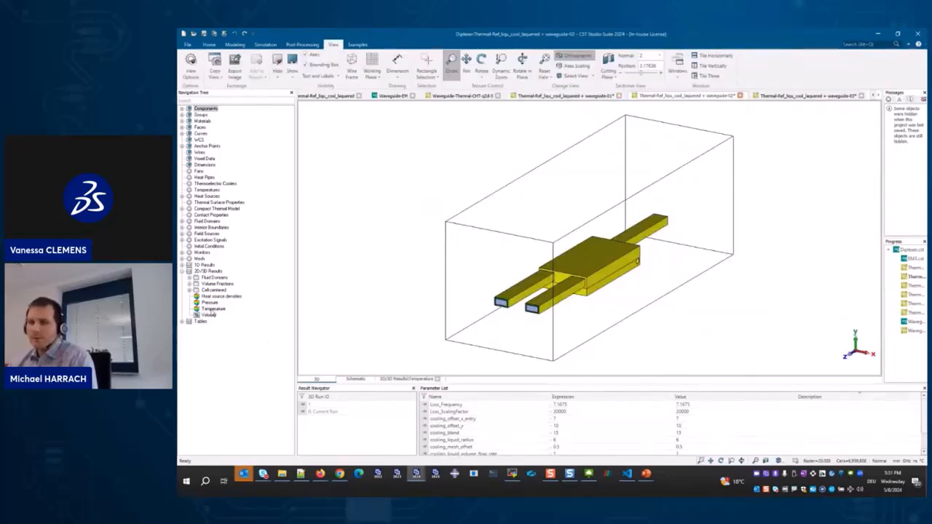
pyautogui.click(213, 309)
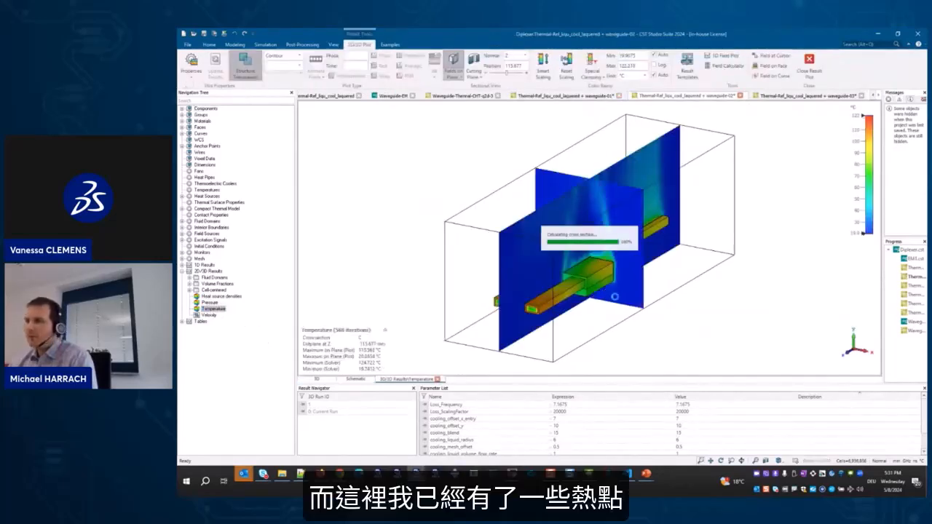
pyautogui.moveTo(569, 307); pyautogui.dragTo(544, 301)
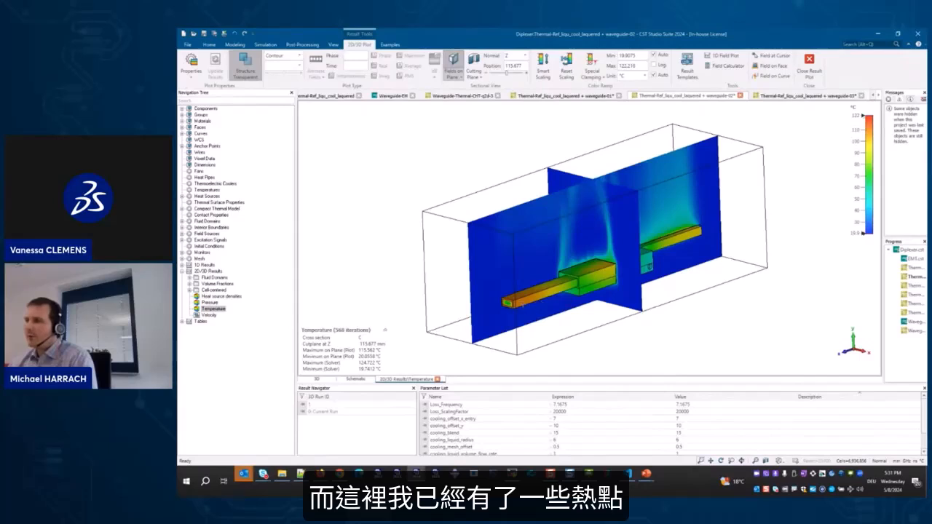
pyautogui.scroll(3, 527, 304)
pyautogui.scroll(2, 589, 241)
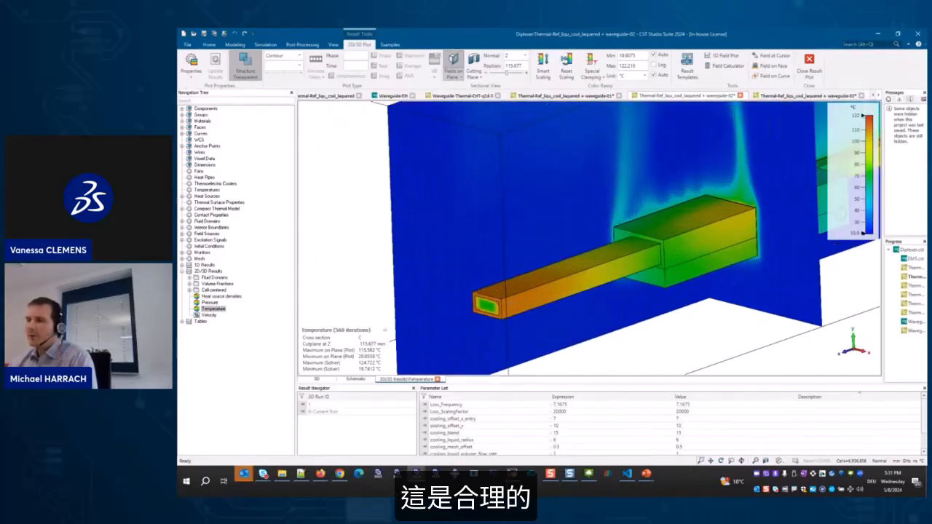
pyautogui.scroll(-4, 664, 265)
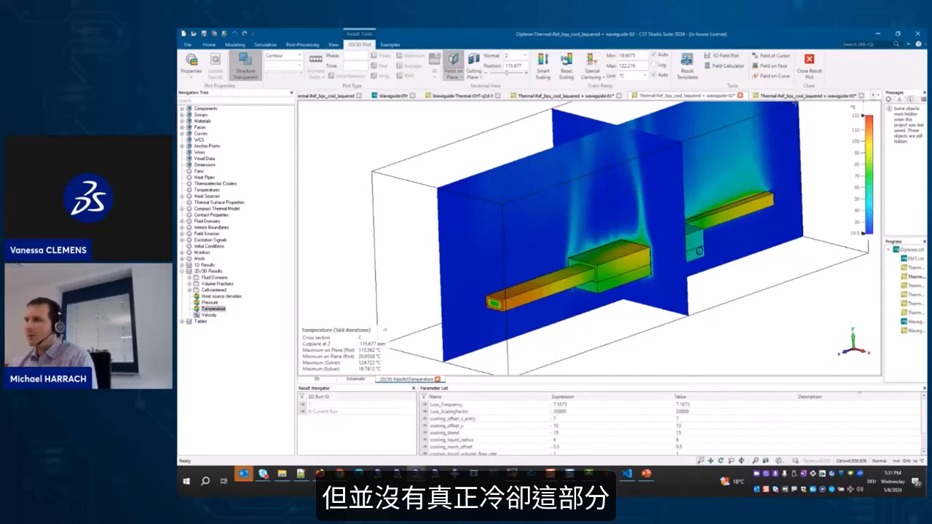
# - Display the temperature result of the waveguide-03 project with the longest waveguides
pyautogui.click(801, 96)
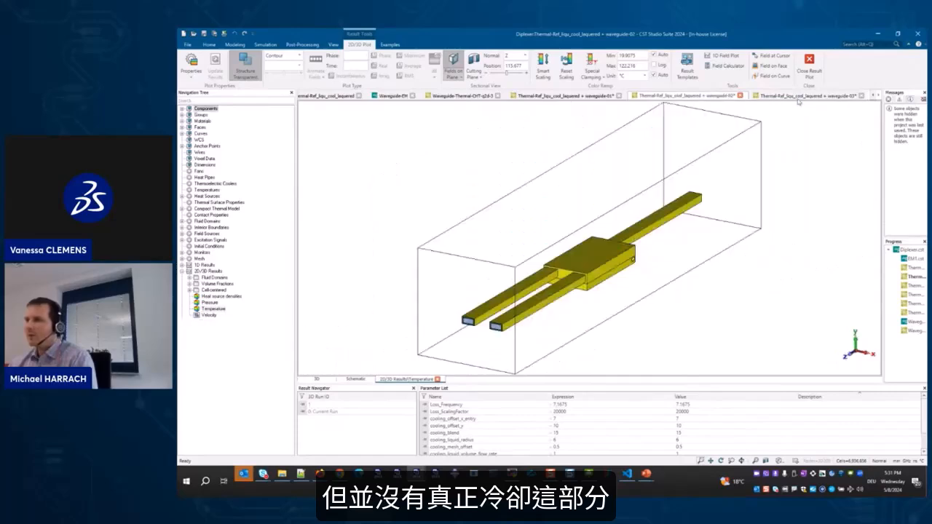
pyautogui.click(402, 380)
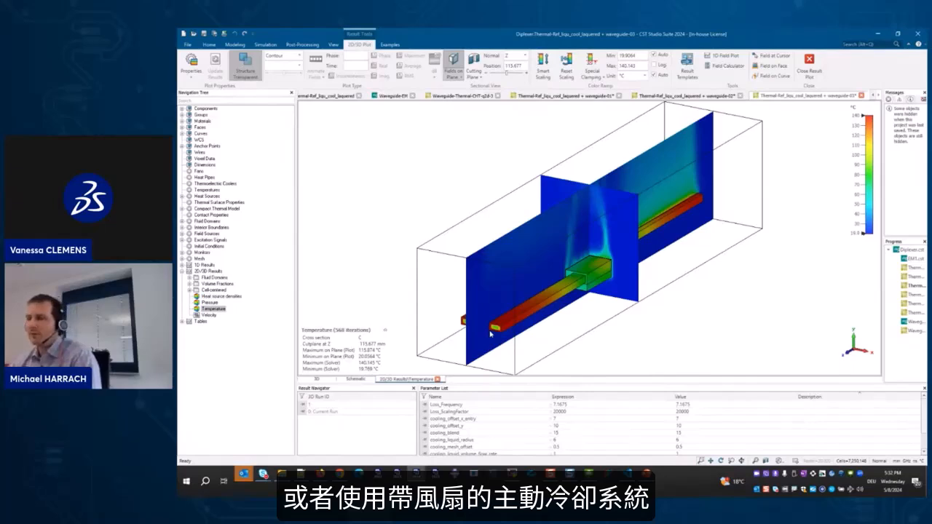
# - Check which fan types can be defined on the waveguide-03 3D model, and return to its temperature plot
pyautogui.click(265, 45)
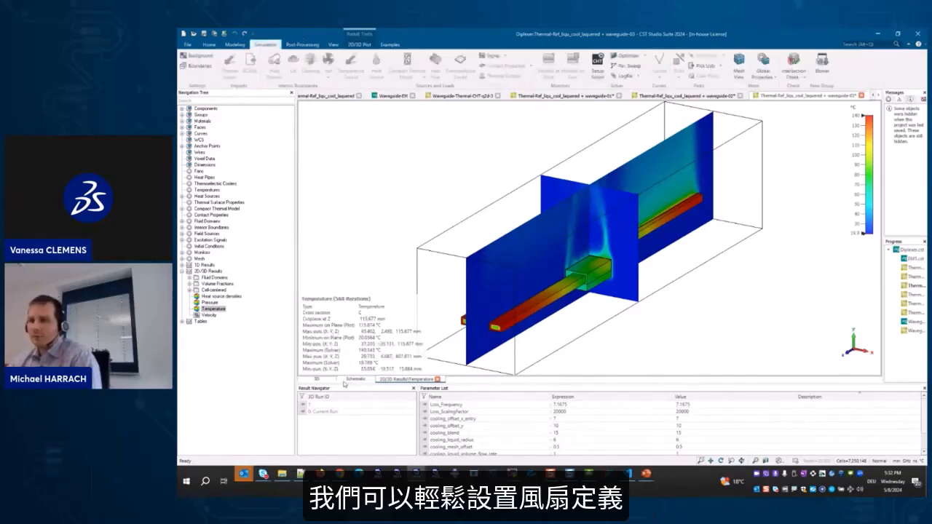
pyautogui.click(318, 379)
pyautogui.click(265, 45)
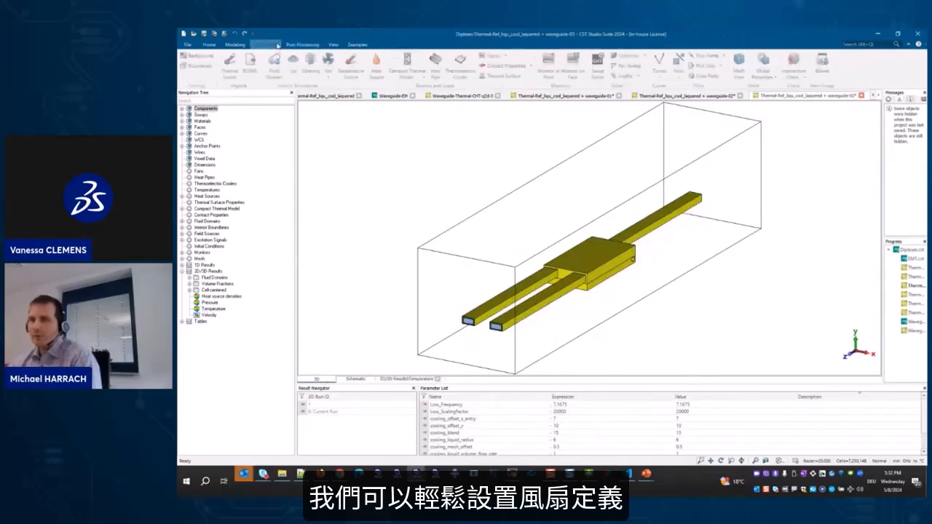
pyautogui.click(329, 75)
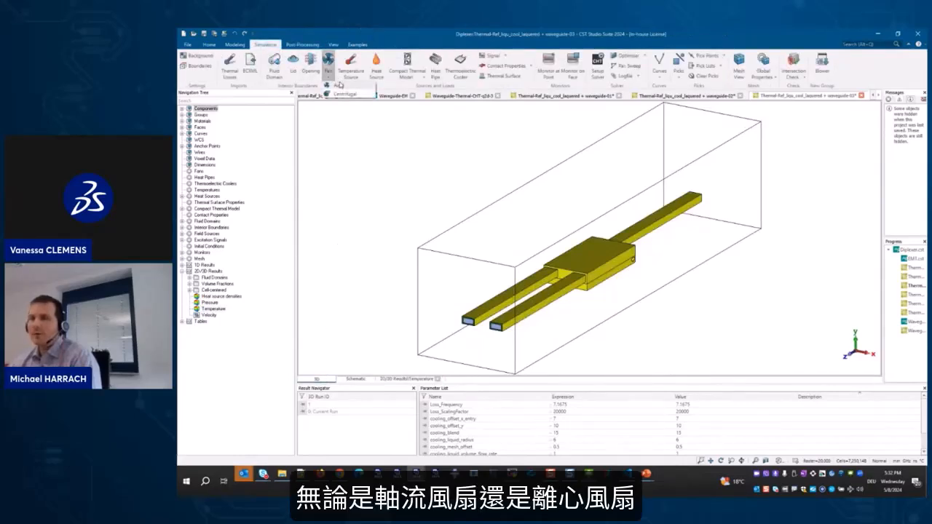
pyautogui.click(422, 213)
pyautogui.click(212, 309)
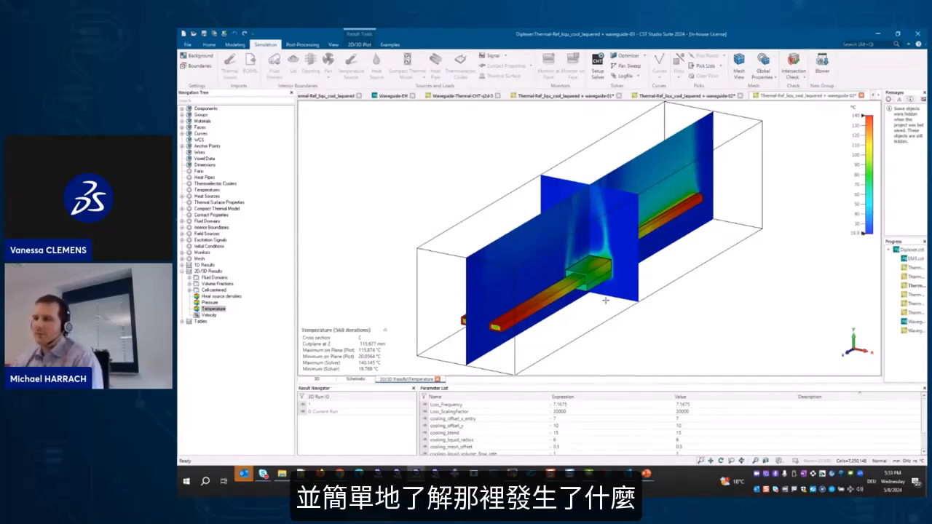
# - Review the simulation regime options of the conjugate heat transfer solver and the available compact thermal model types for the waveguide-03 model
pyautogui.click(874, 97)
pyautogui.click(873, 97)
pyautogui.click(874, 97)
pyautogui.click(874, 97)
pyautogui.click(874, 97)
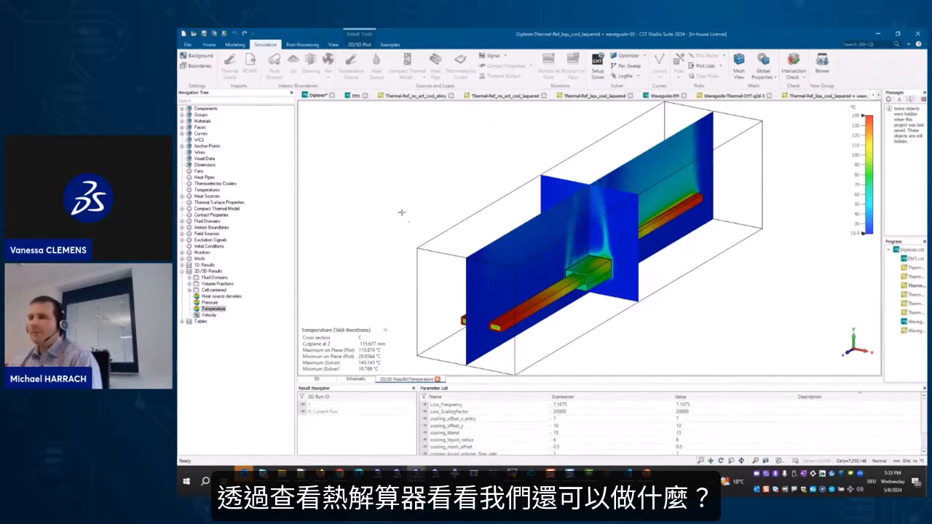
pyautogui.click(317, 379)
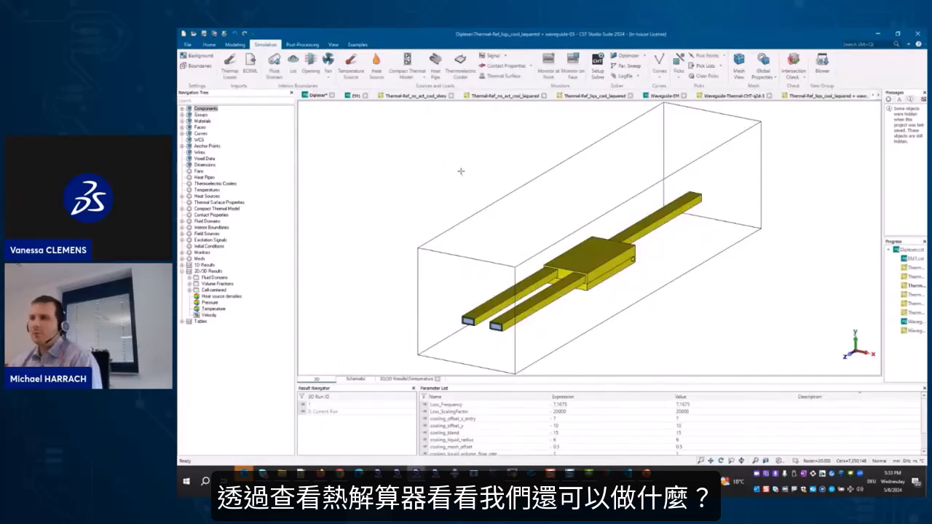
pyautogui.click(602, 59)
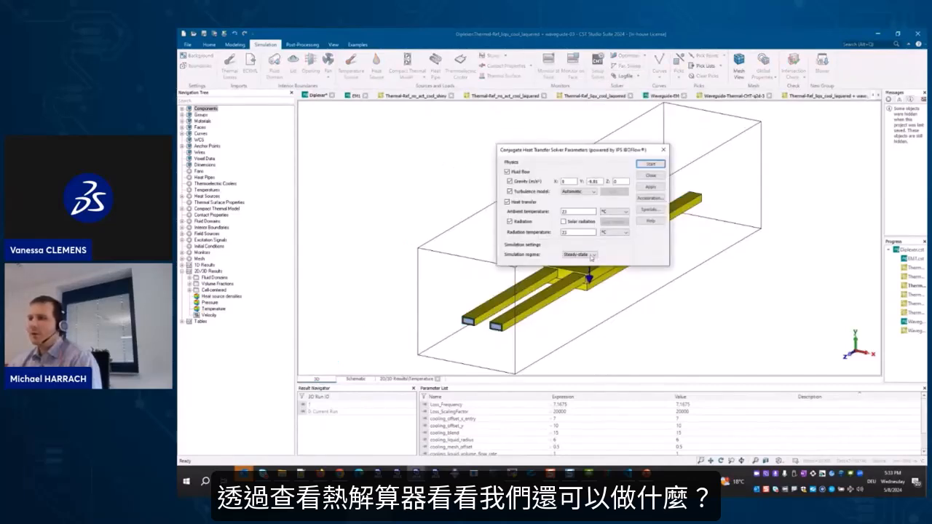
pyautogui.click(595, 256)
pyautogui.click(594, 260)
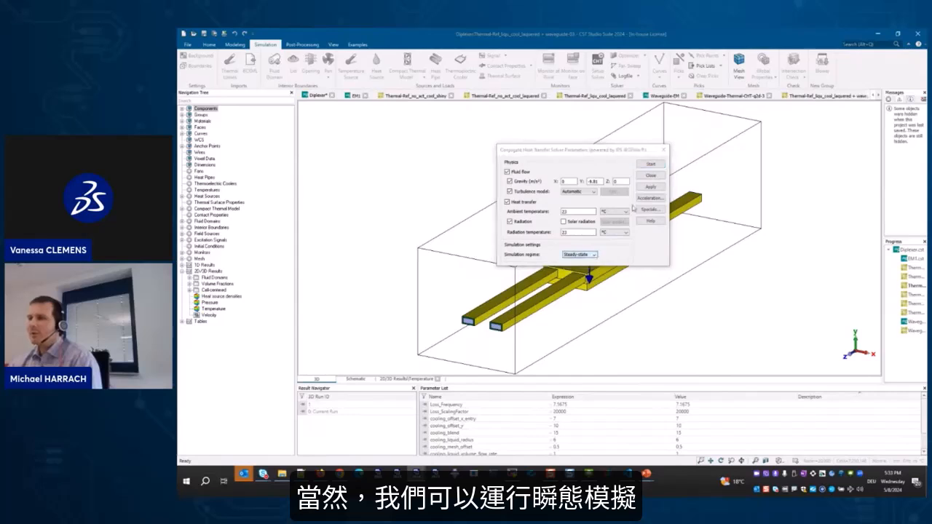
pyautogui.click(648, 174)
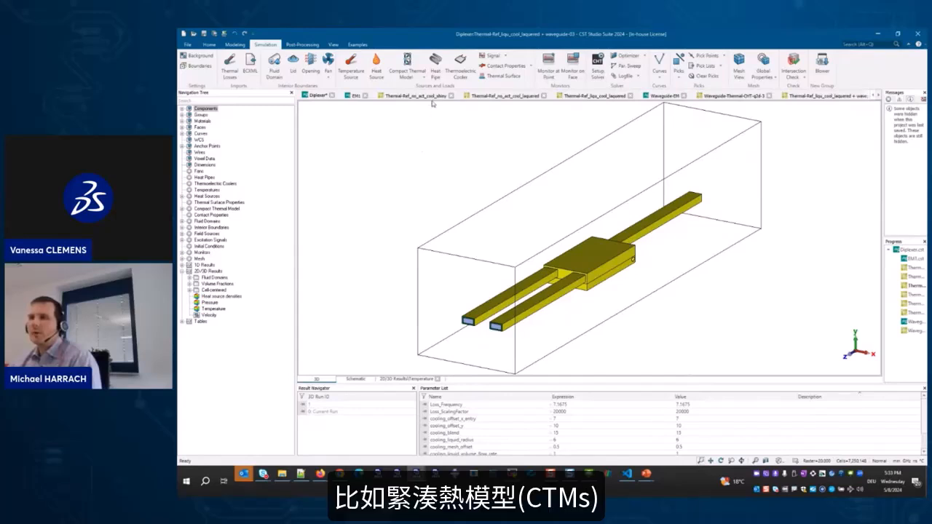
pyautogui.click(425, 79)
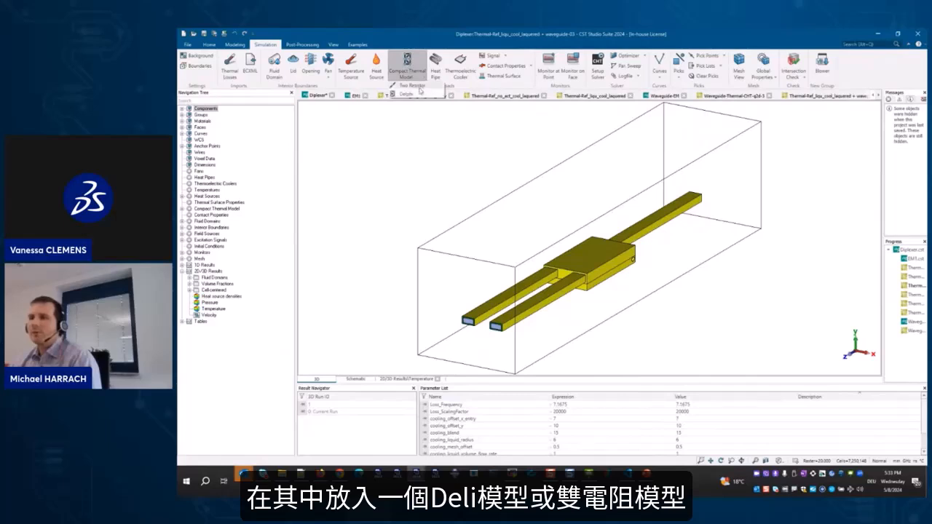
pyautogui.click(414, 141)
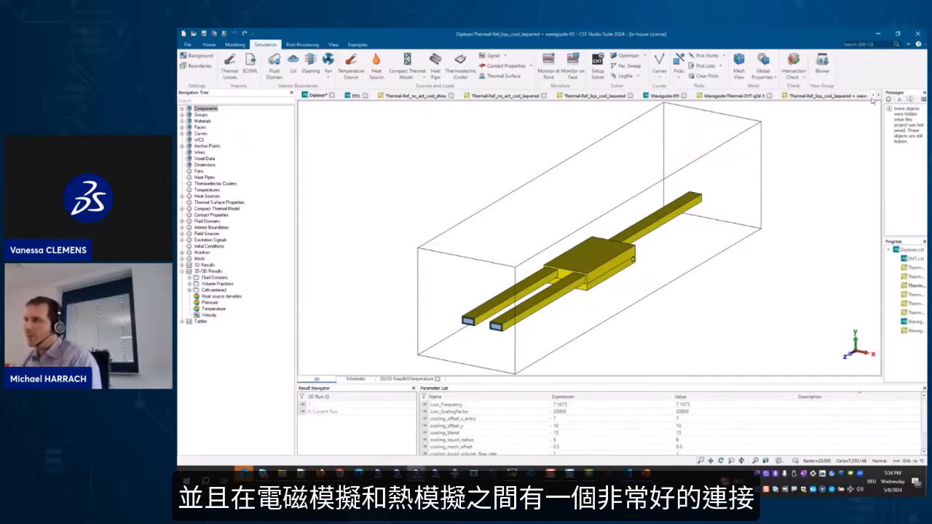
# - Show the EM1 electromagnetic model, followed by the Thermal-Ref_no_act_cool_shiny project with its temperature result
pyautogui.click(357, 97)
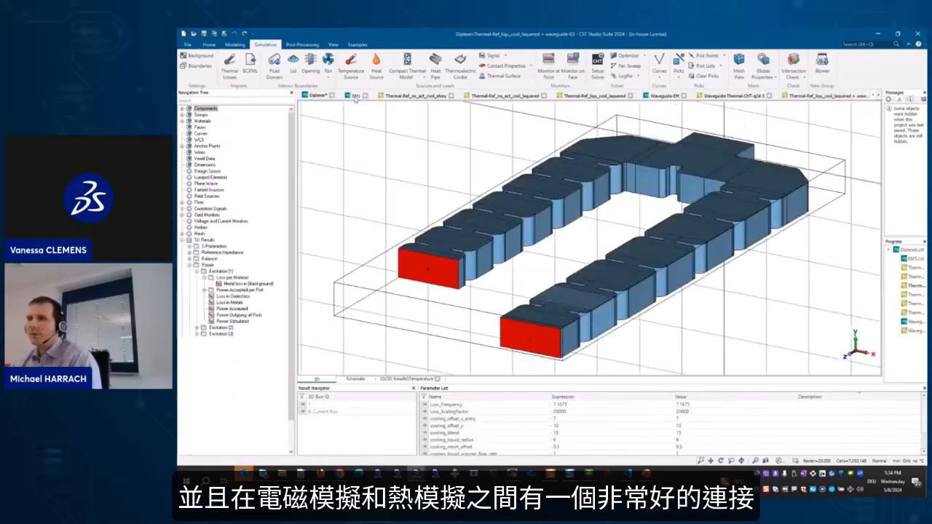
pyautogui.click(416, 96)
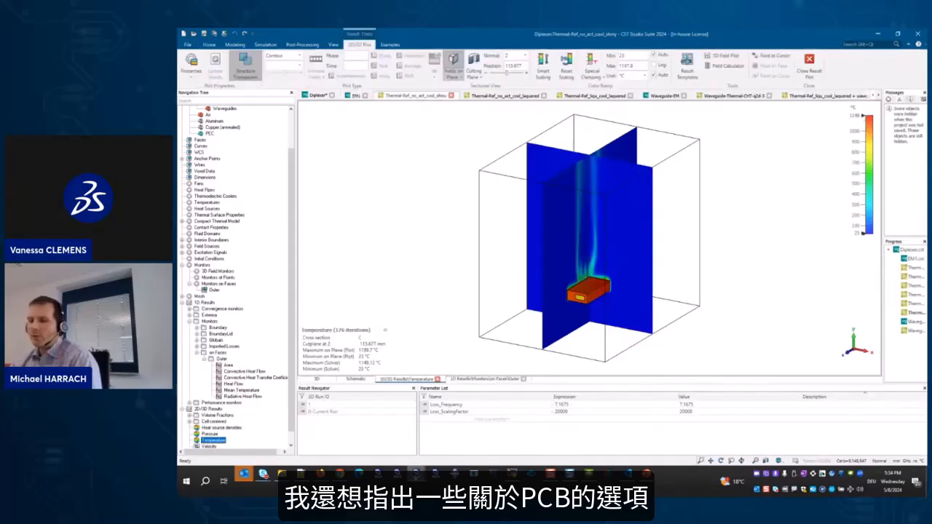
# - Switch to the DC_DC_LOAD_1W5_Thermal project window and open its imported PCB component in the EDA import
pyautogui.moveTo(415, 473)
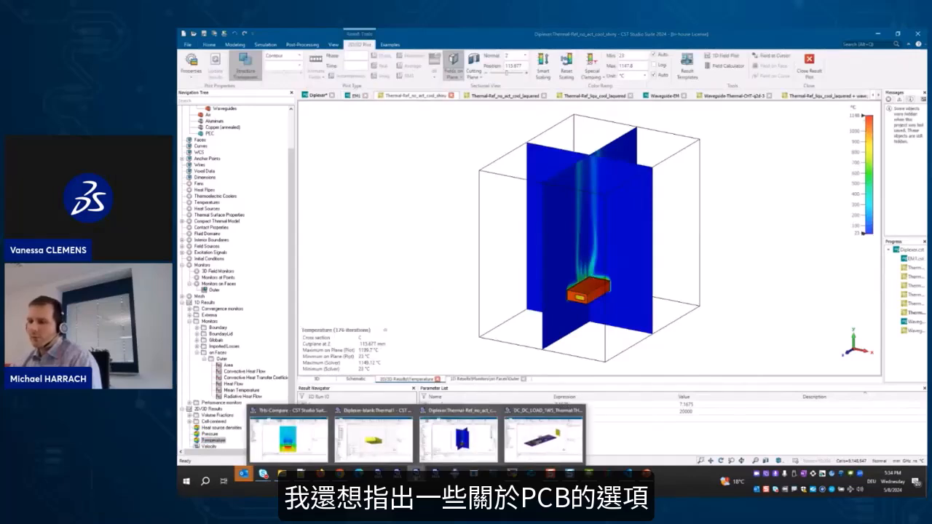
pyautogui.click(529, 435)
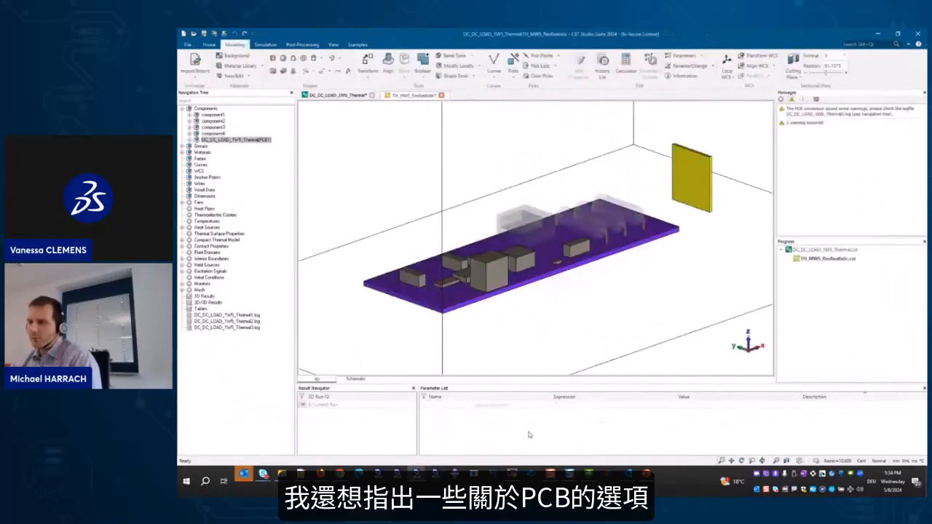
pyautogui.click(432, 190)
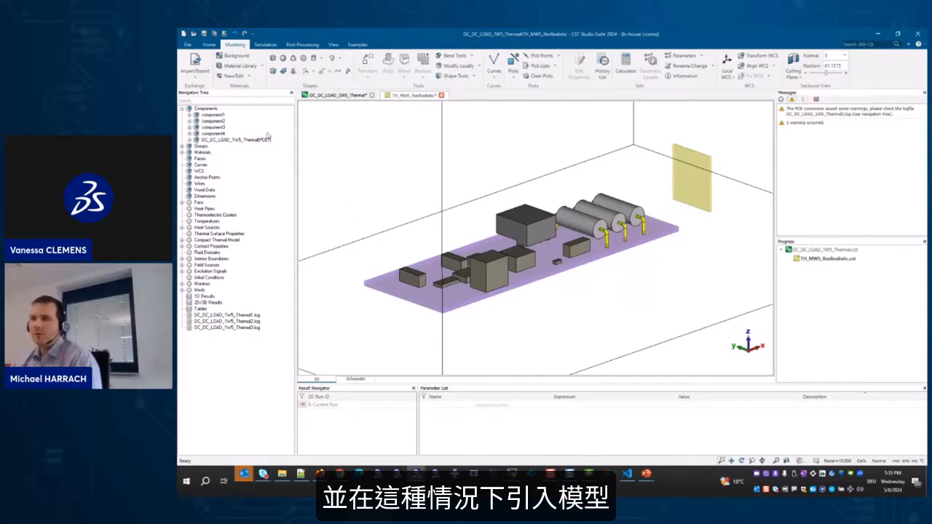
pyautogui.rightClick(222, 140)
pyautogui.click(243, 143)
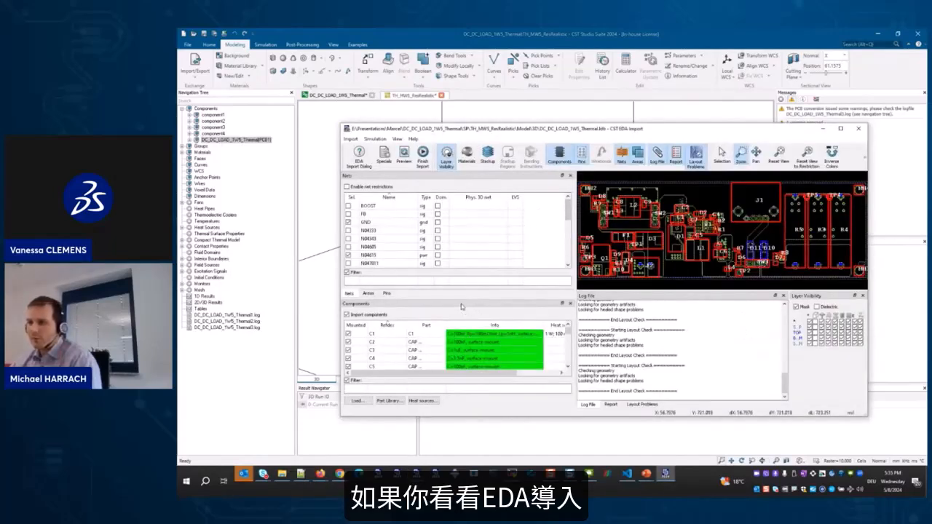
# - Open the heat sources definition for the PCB components, check the file formats supported for importing losses, and cancel the file selection
pyautogui.click(423, 401)
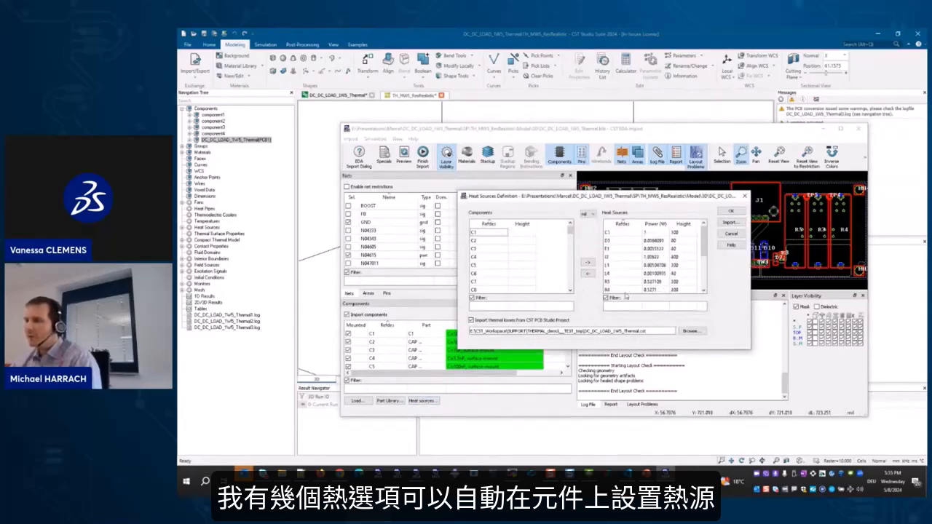
pyautogui.click(728, 222)
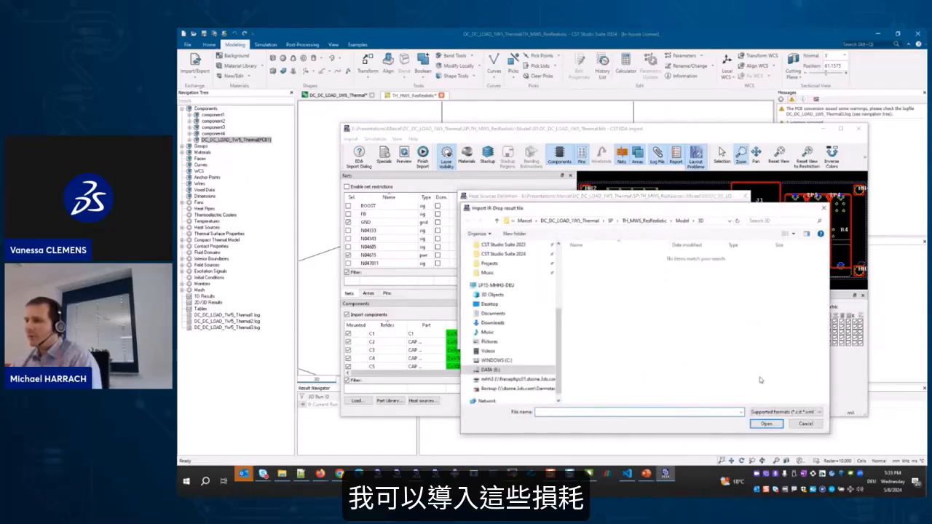
pyautogui.click(814, 412)
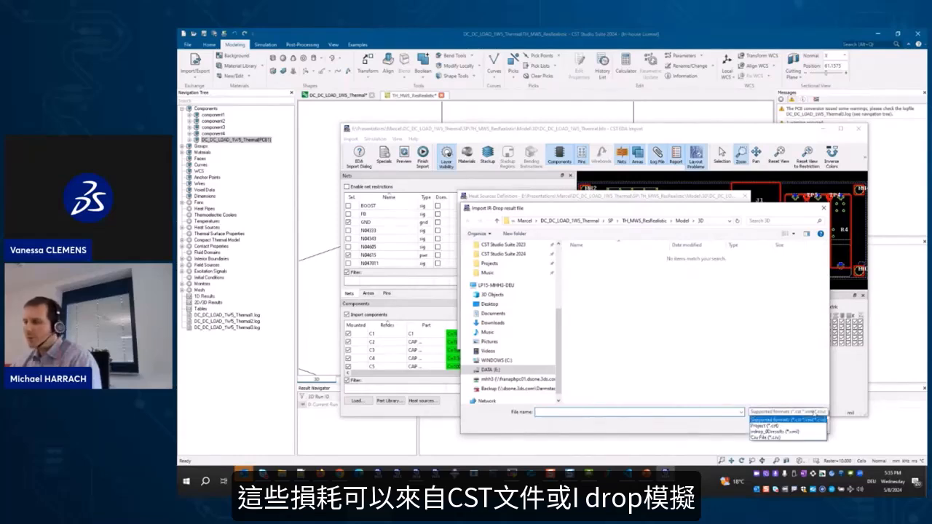
pyautogui.click(785, 438)
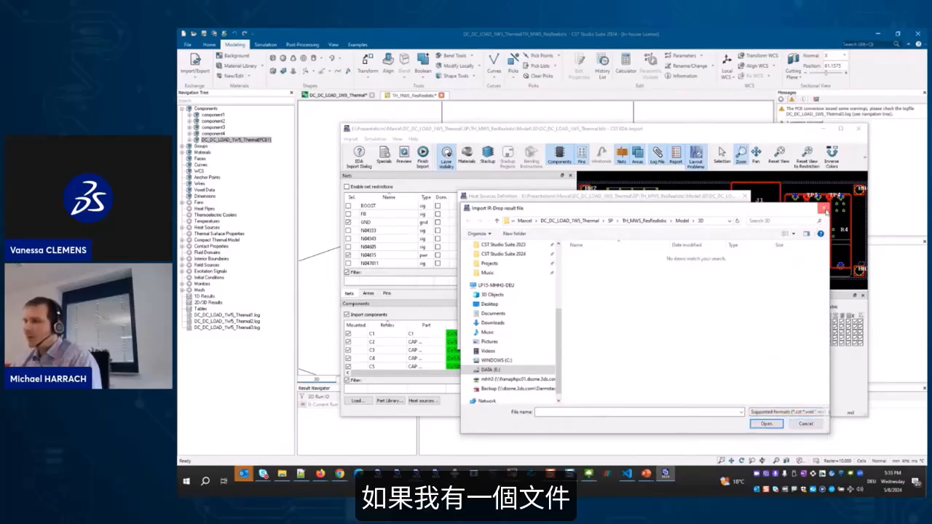
pyautogui.click(824, 207)
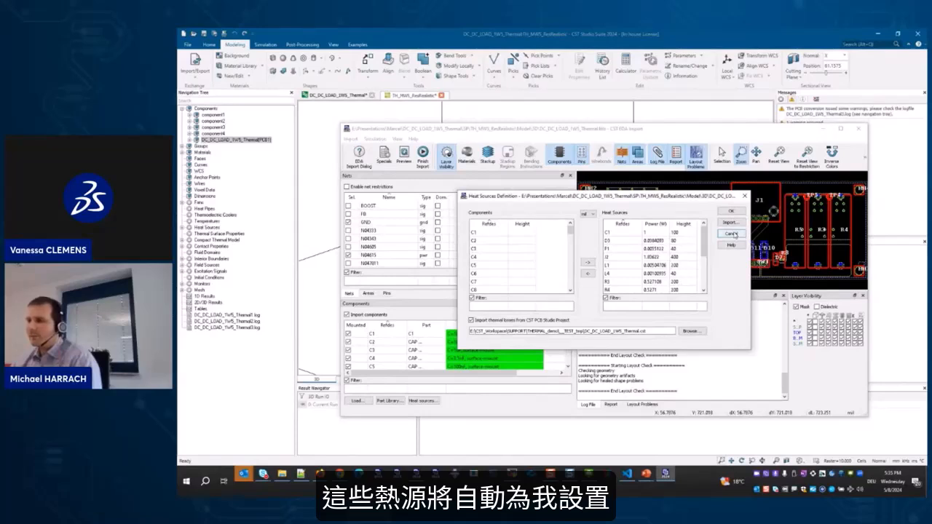
# - Check the CST project path used for importing thermal losses and close the heat sources definition without changes
pyautogui.moveTo(662, 330); pyautogui.dragTo(464, 332)
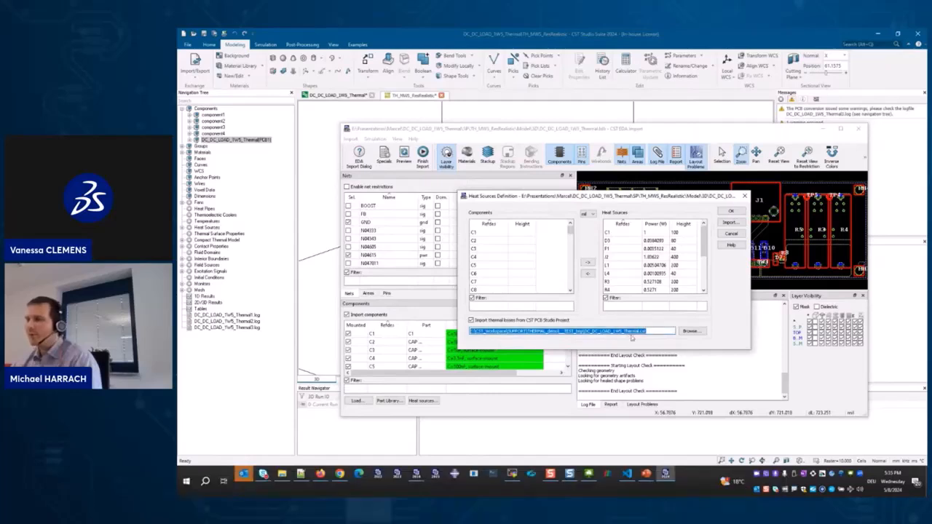
pyautogui.click(732, 234)
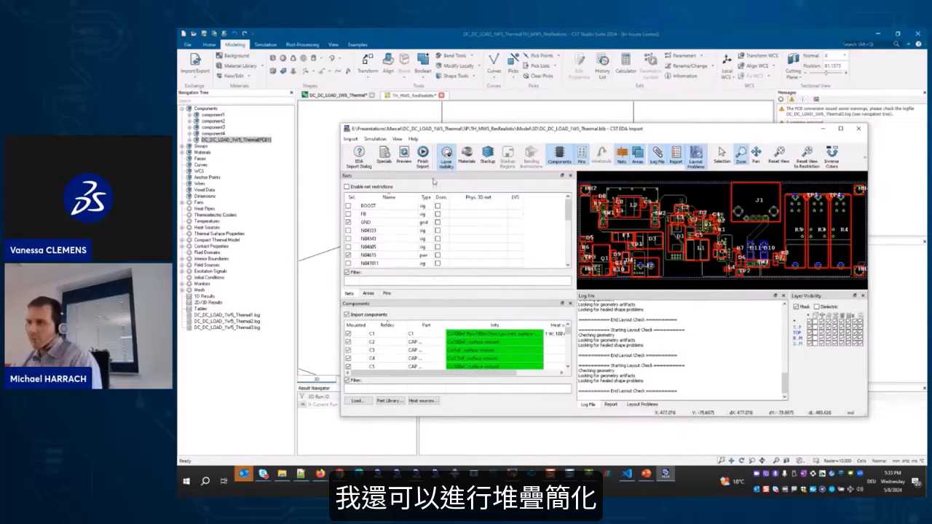
# - Turn off the automatic PCB thermal model simplification in the stackup and finish the PCB import
pyautogui.click(487, 155)
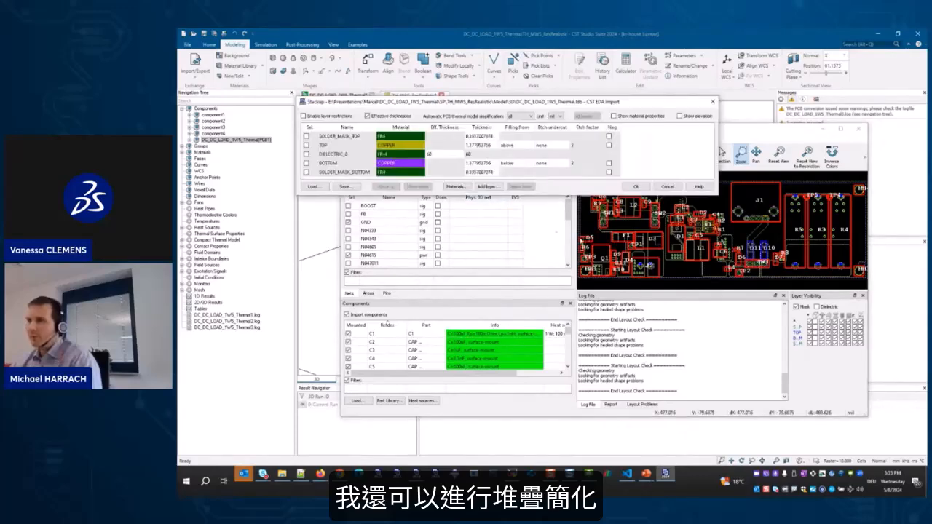
pyautogui.moveTo(512, 97); pyautogui.dragTo(559, 169)
pyautogui.click(592, 183)
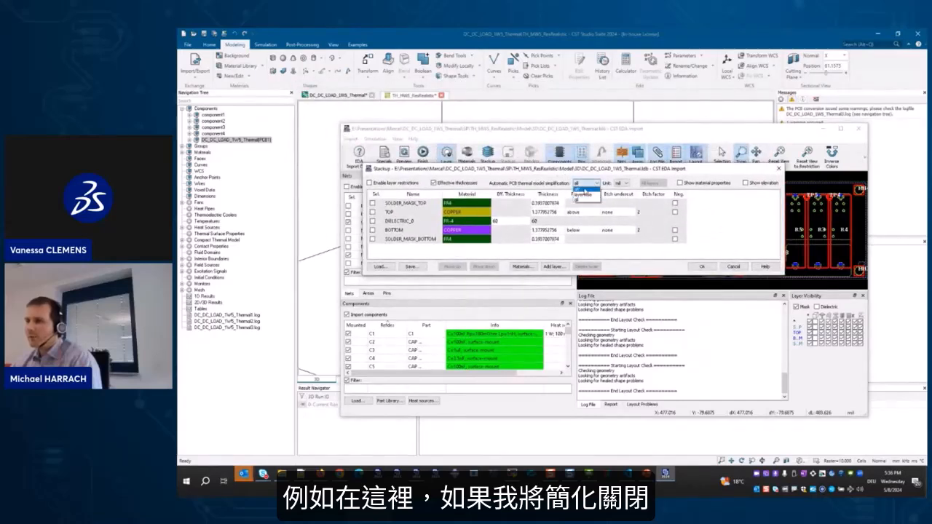
pyautogui.click(582, 189)
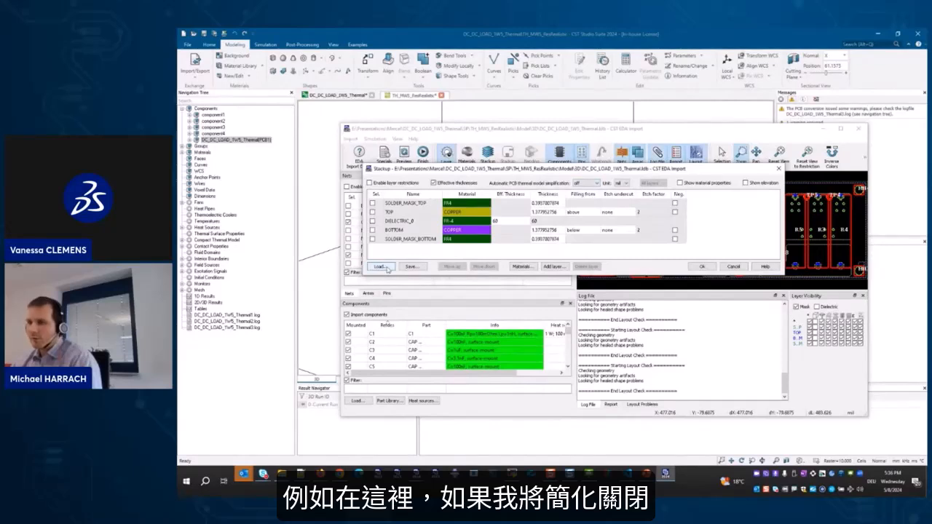
pyautogui.click(724, 267)
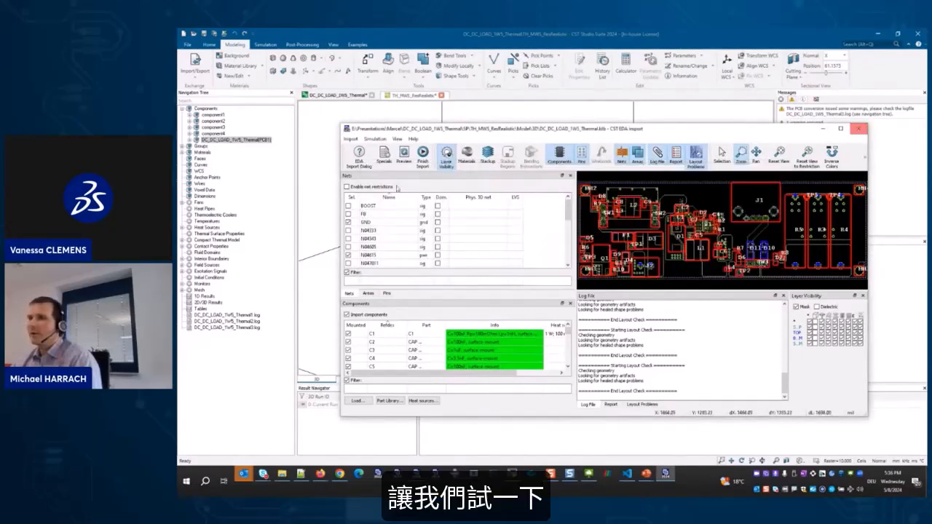
pyautogui.click(423, 154)
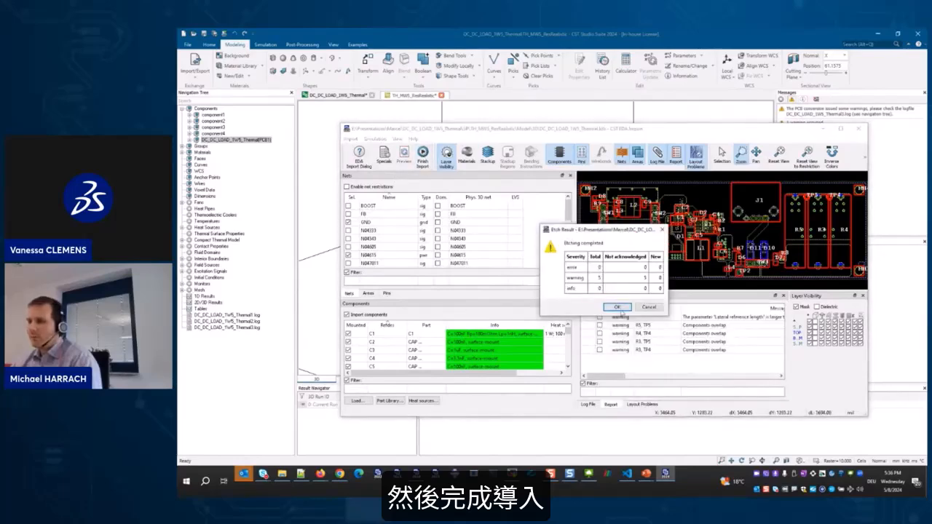
pyautogui.click(619, 308)
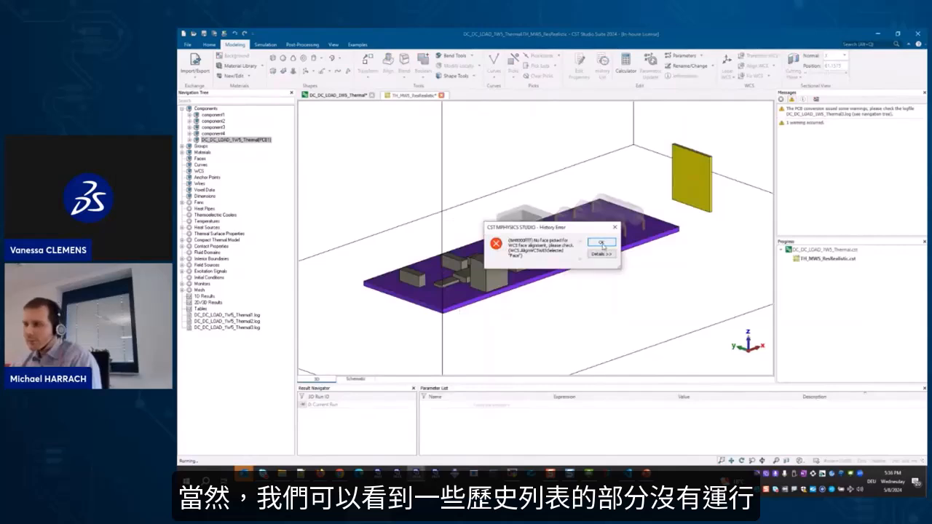
pyautogui.click(601, 244)
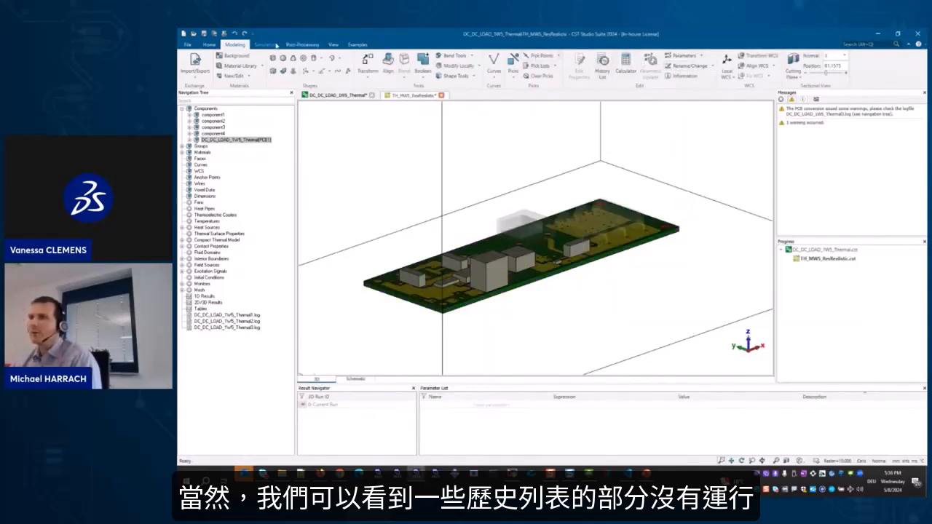
# - Check the history list for operations that did not run and examine the detailed PCB model up close
pyautogui.click(603, 64)
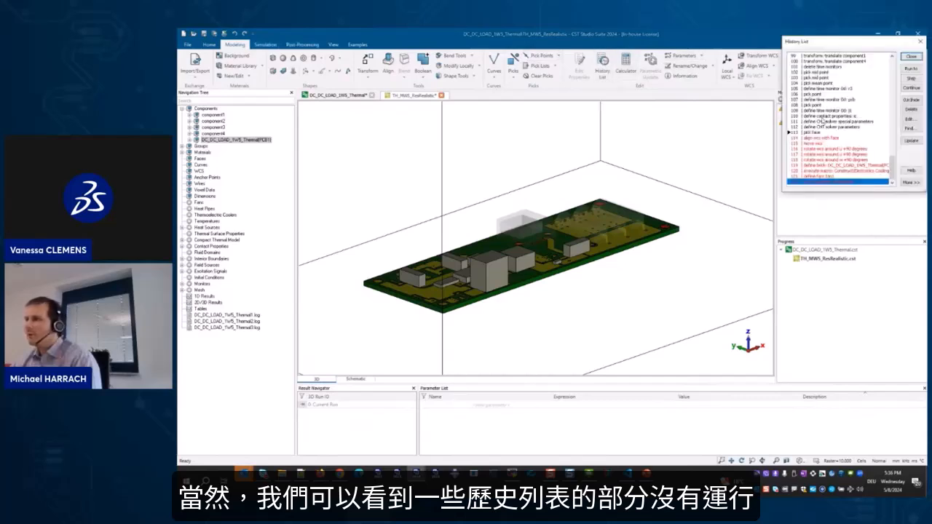
pyautogui.click(910, 56)
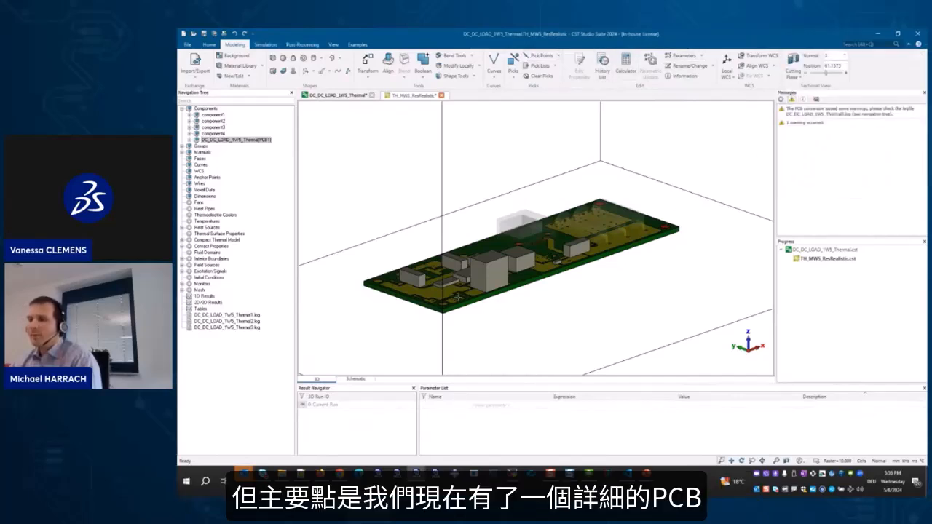
pyautogui.scroll(2, 463, 297)
pyautogui.scroll(3, 466, 299)
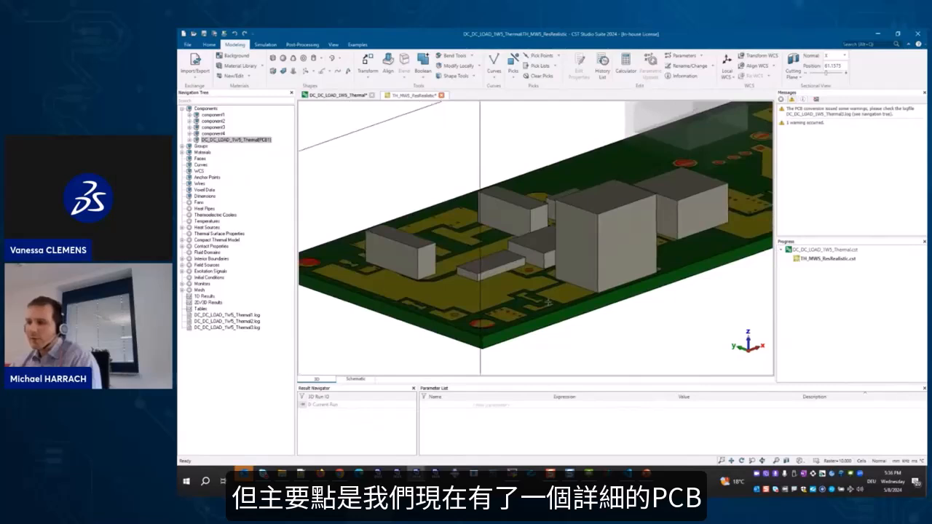
pyautogui.scroll(-5, 547, 302)
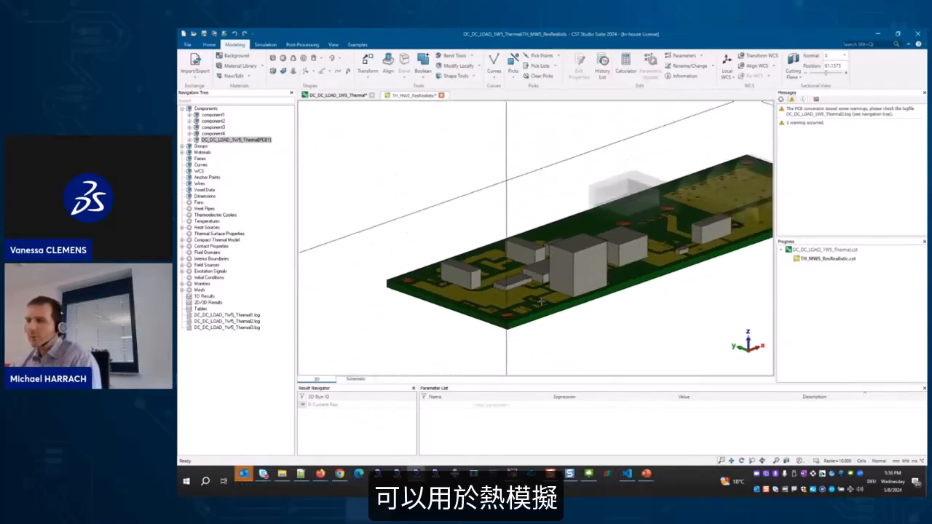
pyautogui.scroll(-3, 540, 302)
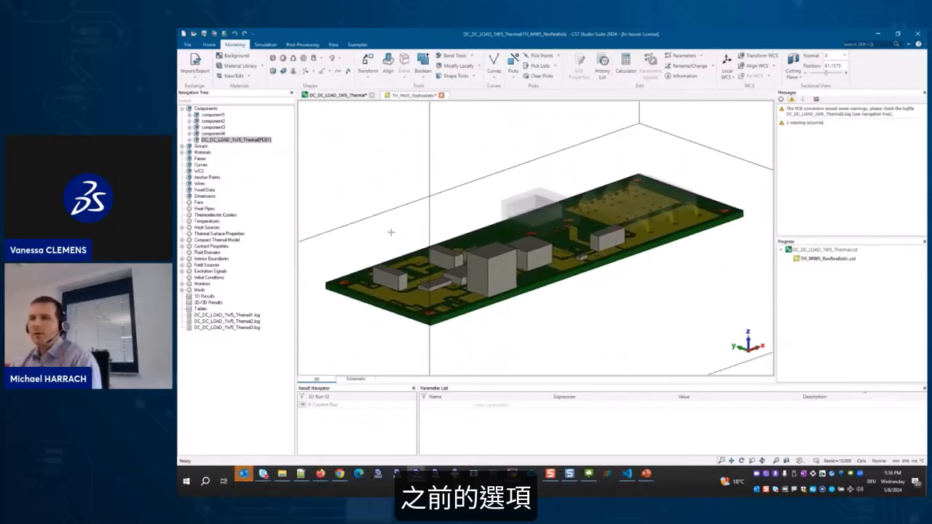
# - Reopen the PCB's EDA import, set the automatic PCB thermal model simplification to all in the stackup, and finish the import
pyautogui.rightClick(216, 142)
pyautogui.click(231, 148)
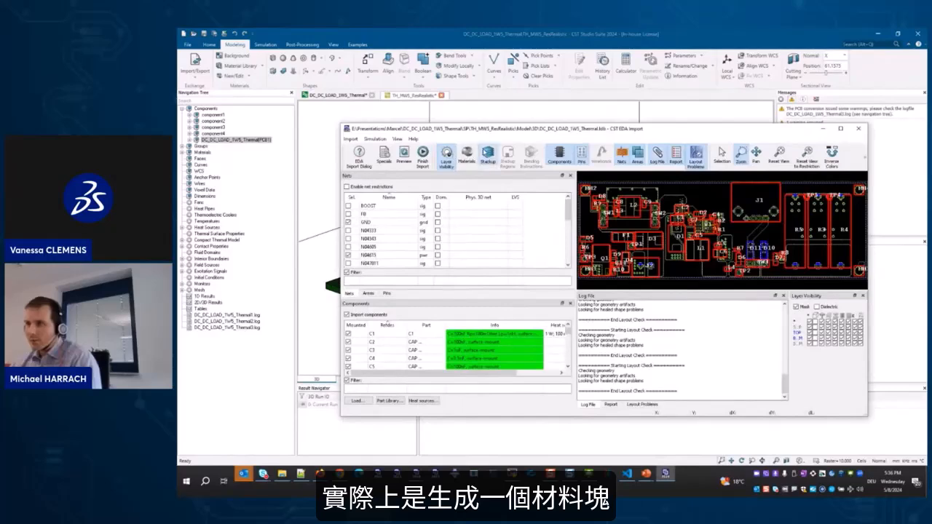
pyautogui.click(487, 153)
pyautogui.click(596, 183)
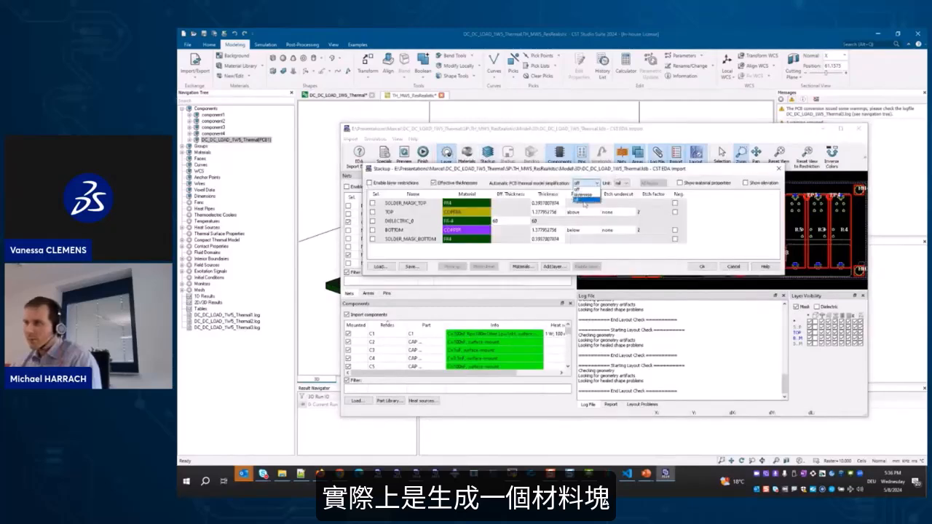
pyautogui.click(583, 201)
pyautogui.click(735, 267)
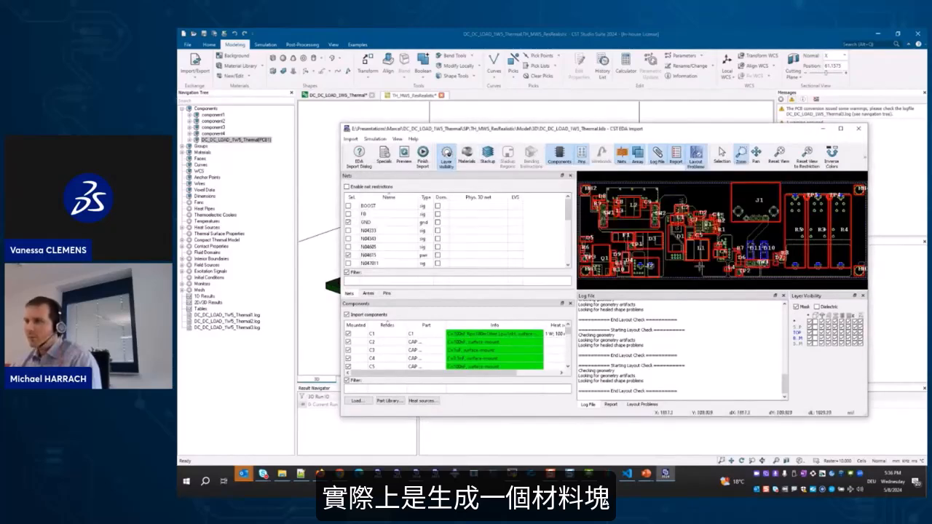
pyautogui.click(422, 152)
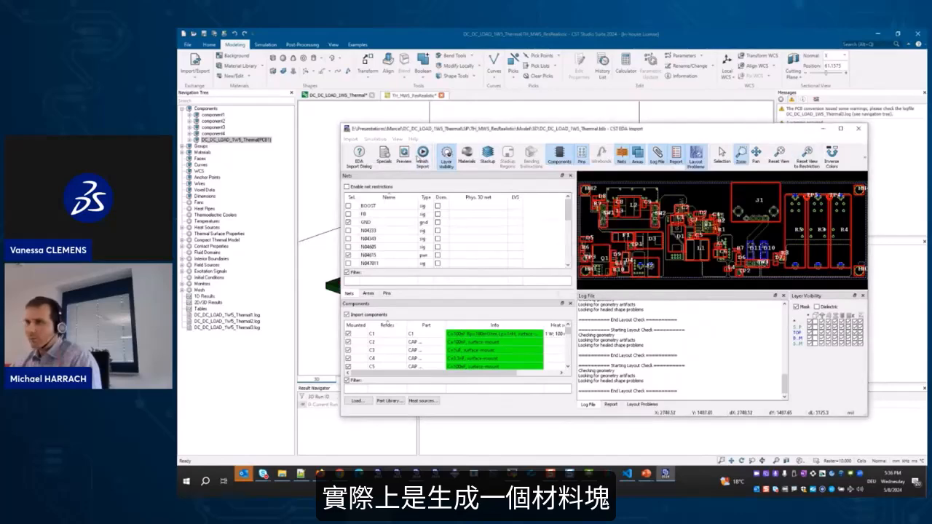
pyautogui.click(618, 311)
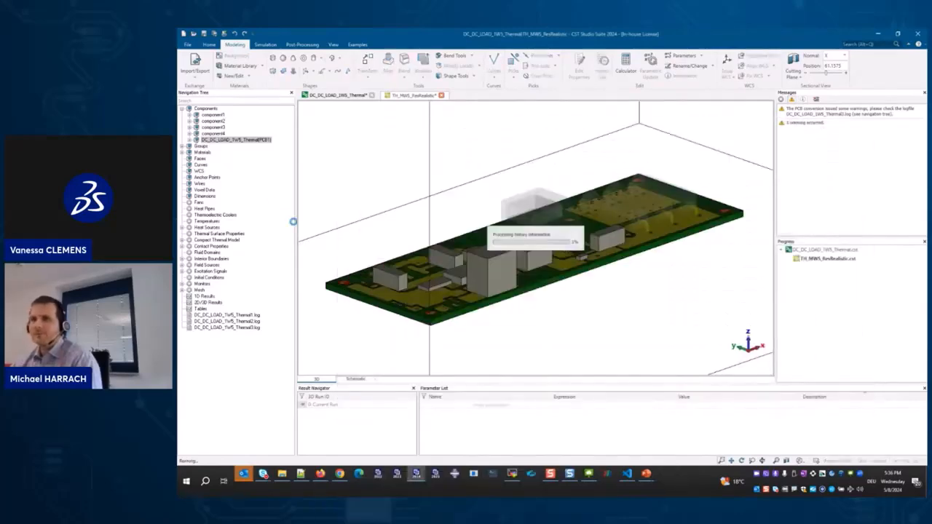
# - Show the simplified board's composite material properties, then review the materials selectable for the SOLDER_MASK_TOP layer in the import stackup
pyautogui.doubleClick(429, 321)
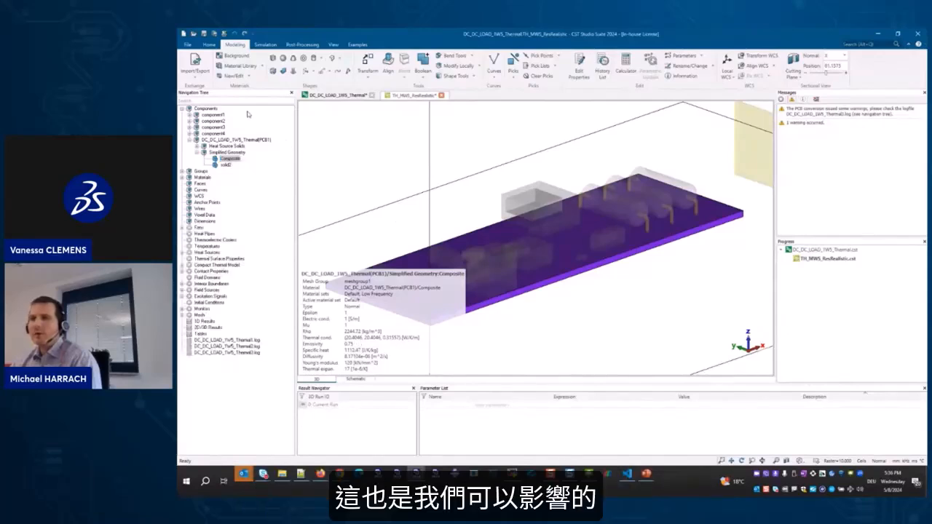
pyautogui.rightClick(242, 140)
pyautogui.click(246, 145)
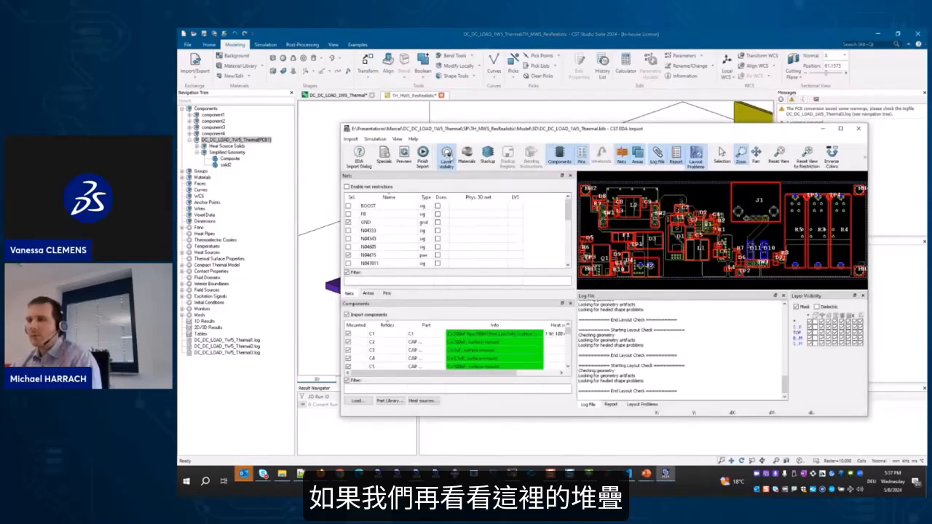
pyautogui.click(487, 155)
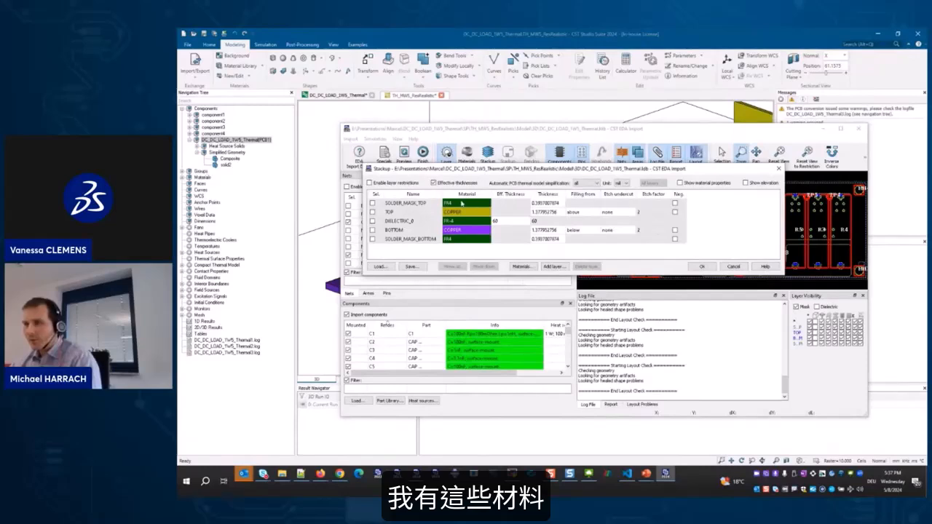
pyautogui.click(466, 203)
pyautogui.click(475, 204)
pyautogui.click(488, 205)
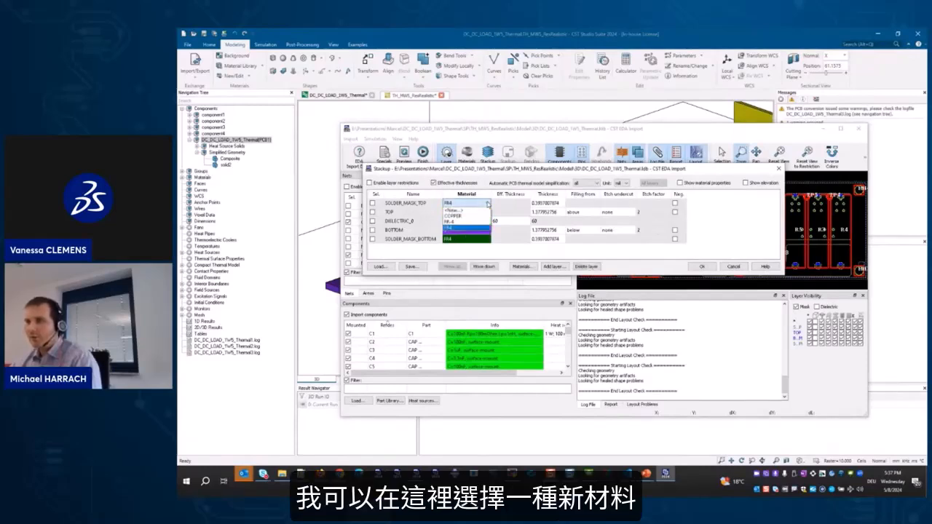
pyautogui.click(488, 205)
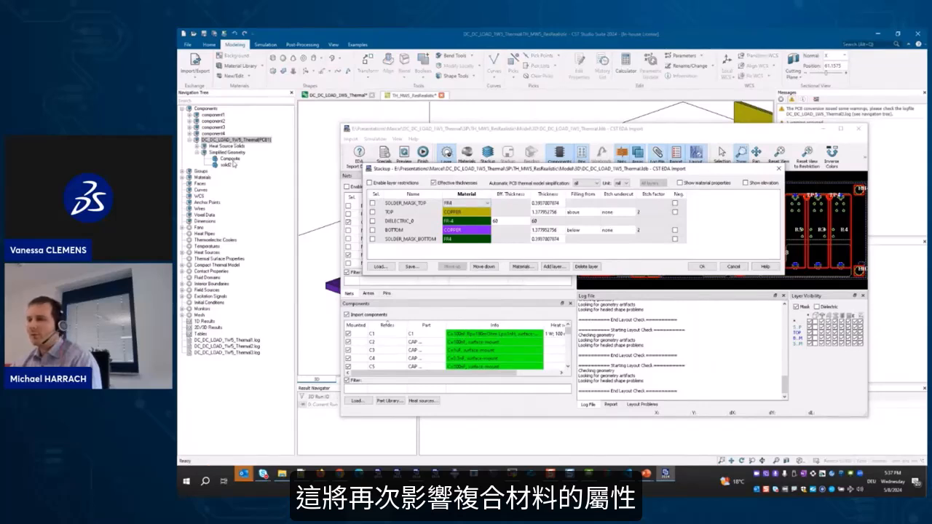
# - Set the automatic PCB thermal model simplification to layerwise and finish the PCB import
pyautogui.click(587, 183)
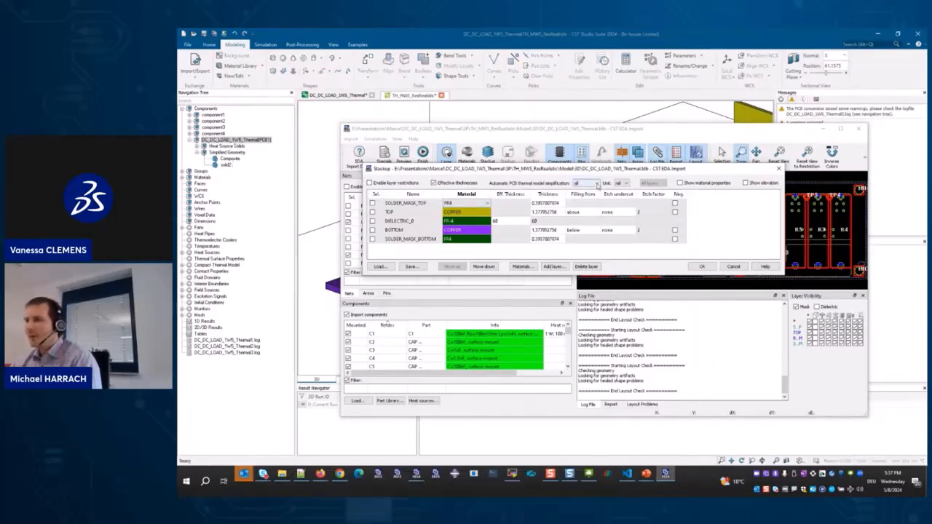
pyautogui.click(586, 198)
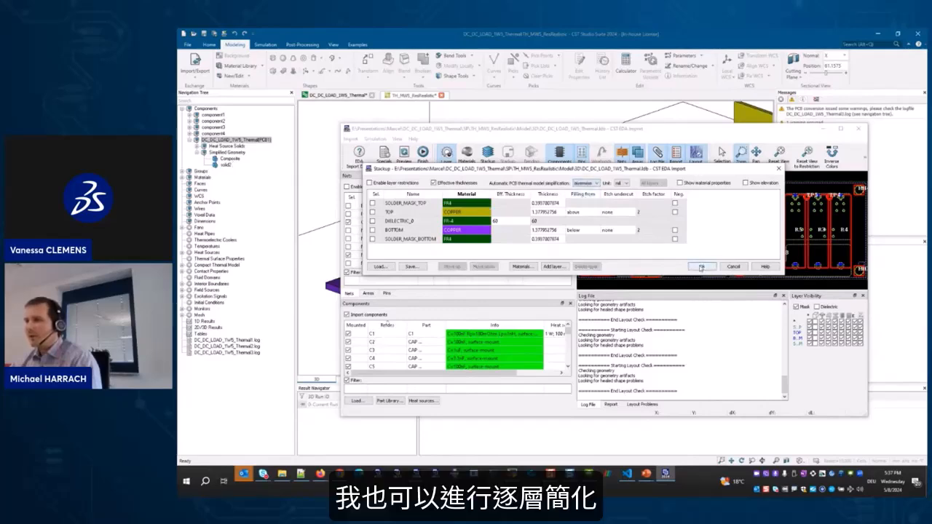
pyautogui.click(704, 266)
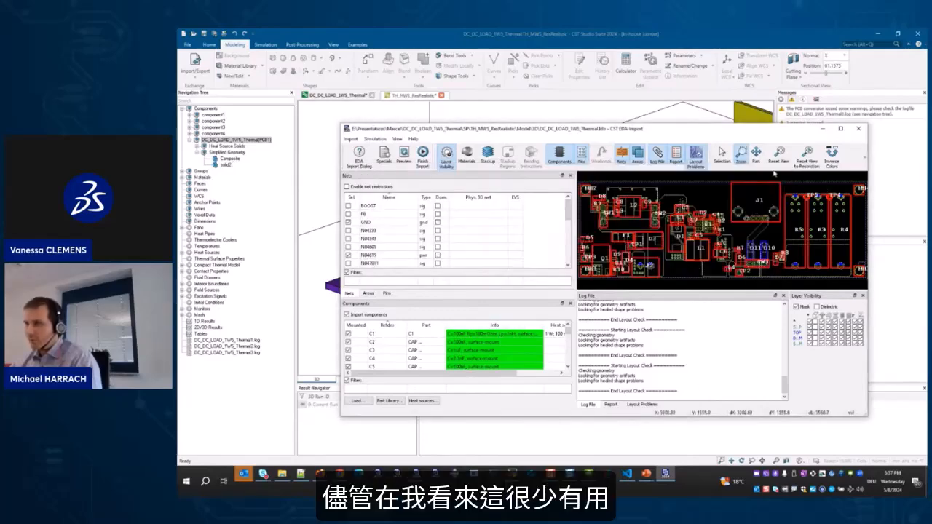
pyautogui.click(422, 156)
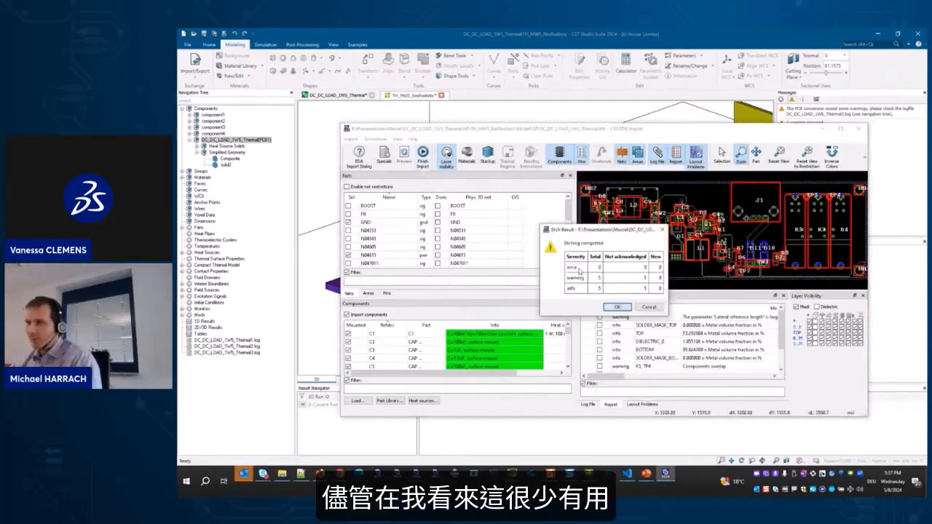
pyautogui.click(617, 307)
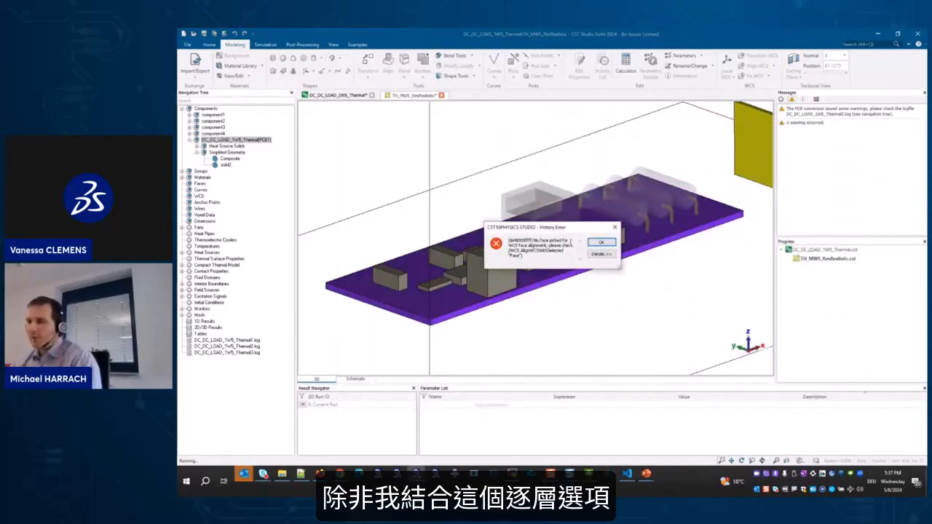
pyautogui.click(610, 244)
# - Examine the individual simplified layers at the PCB's corner and edge, and return to a full view of the board
pyautogui.scroll(10, 437, 330)
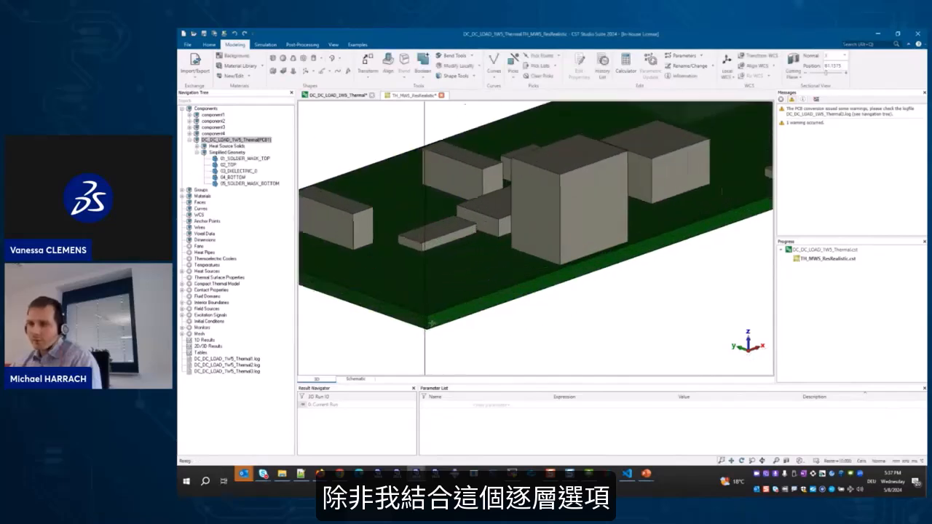
pyautogui.moveTo(434, 302); pyautogui.dragTo(448, 248, button='middle')
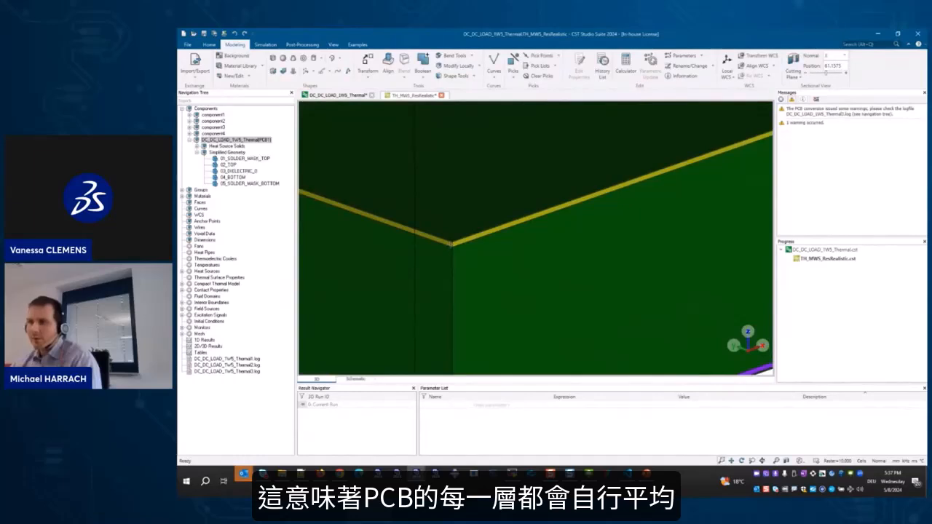
pyautogui.scroll(-5, 452, 244)
pyautogui.moveTo(539, 237); pyautogui.dragTo(525, 307, button='middle')
pyautogui.scroll(-3, 523, 304)
pyautogui.moveTo(596, 261); pyautogui.dragTo(481, 344, button='middle')
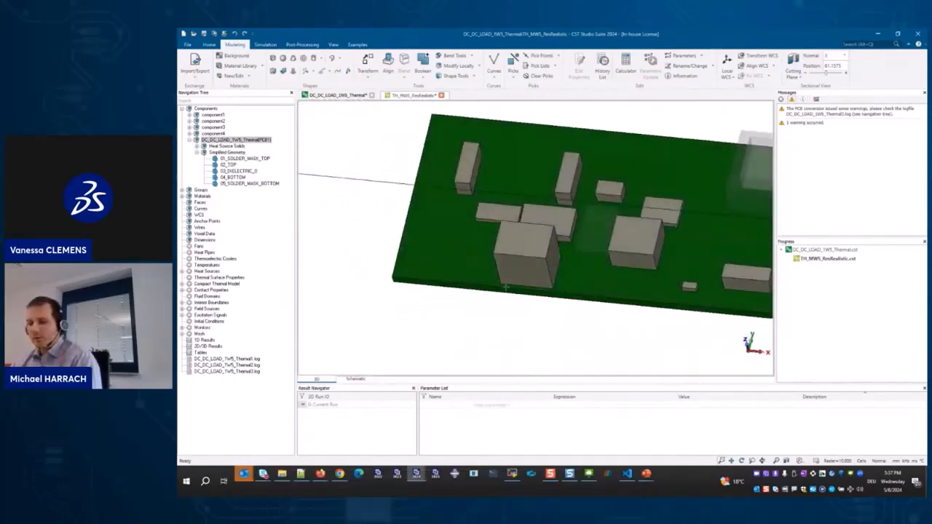
pyautogui.press('5')
pyautogui.press('space')
# - Reopen the PCB's EDA import and enable area restrictions
pyautogui.rightClick(237, 141)
pyautogui.click(246, 146)
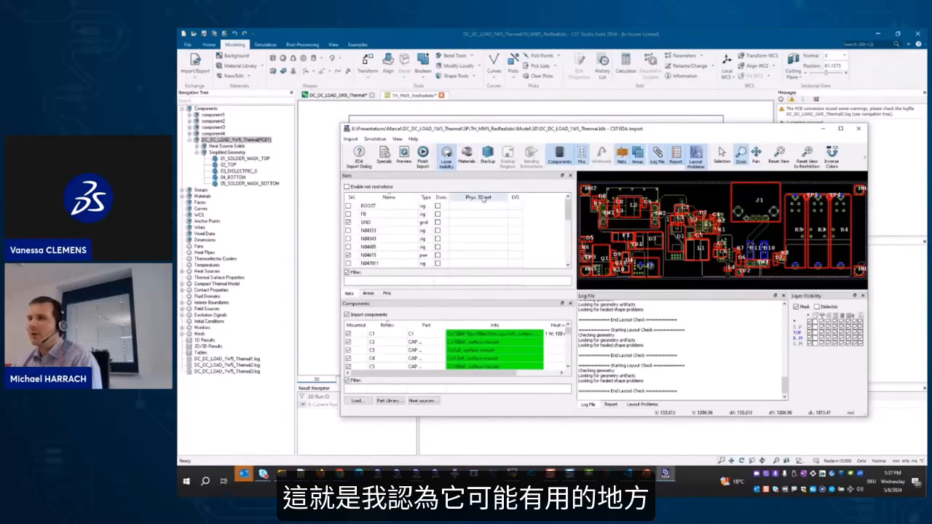
pyautogui.click(368, 293)
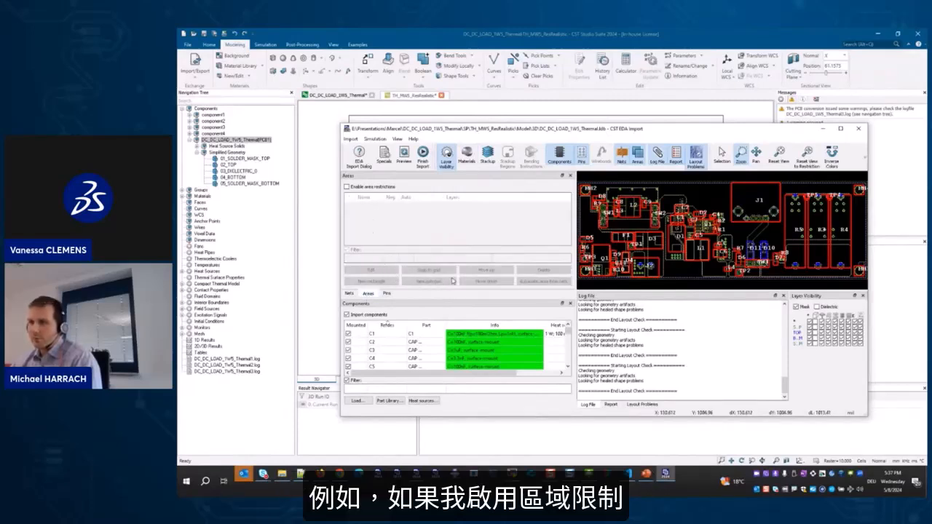
pyautogui.click(346, 186)
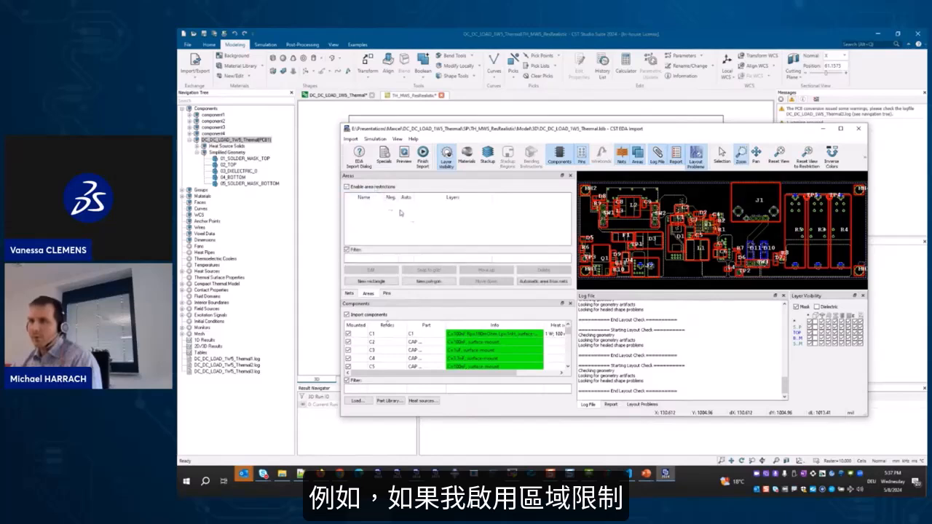
# - Draw a rectangular area restriction over the middle of the board, mark it as negative and keep all five layers selected
pyautogui.rightClick(701, 202)
pyautogui.click(717, 205)
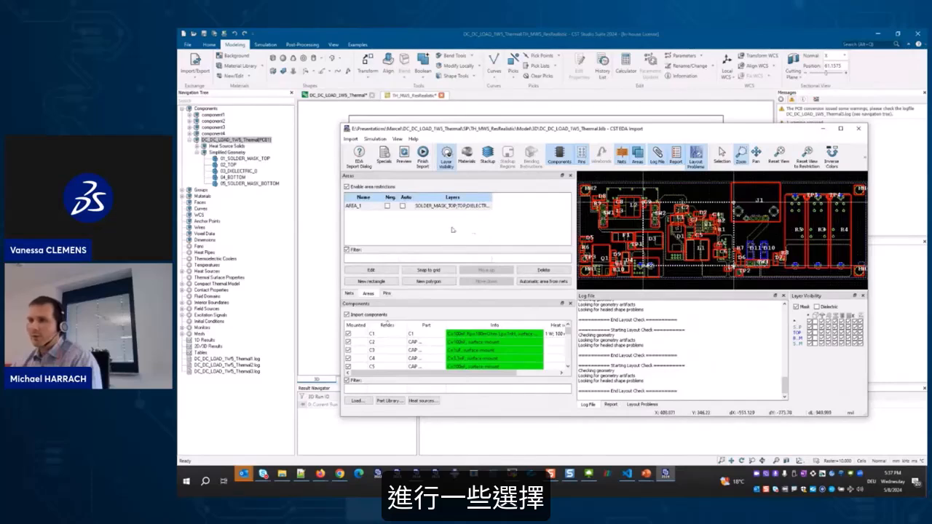
pyautogui.click(387, 206)
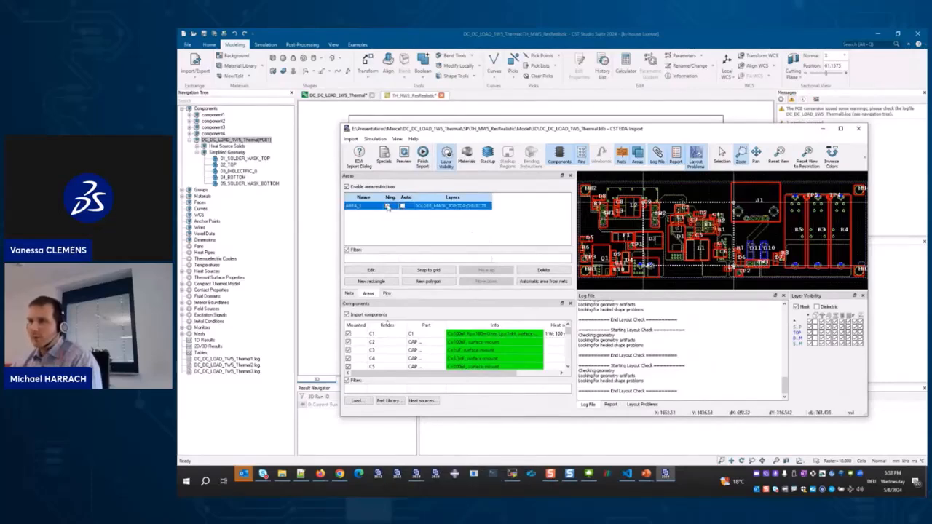
pyautogui.doubleClick(441, 207)
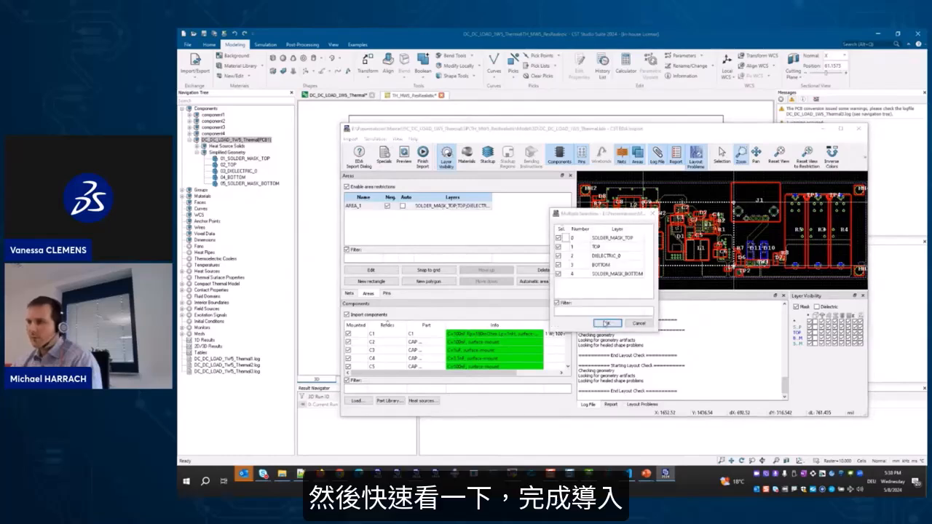
pyautogui.click(606, 323)
# - Try to finish the PCB import with the area restriction set to negative
pyautogui.click(423, 156)
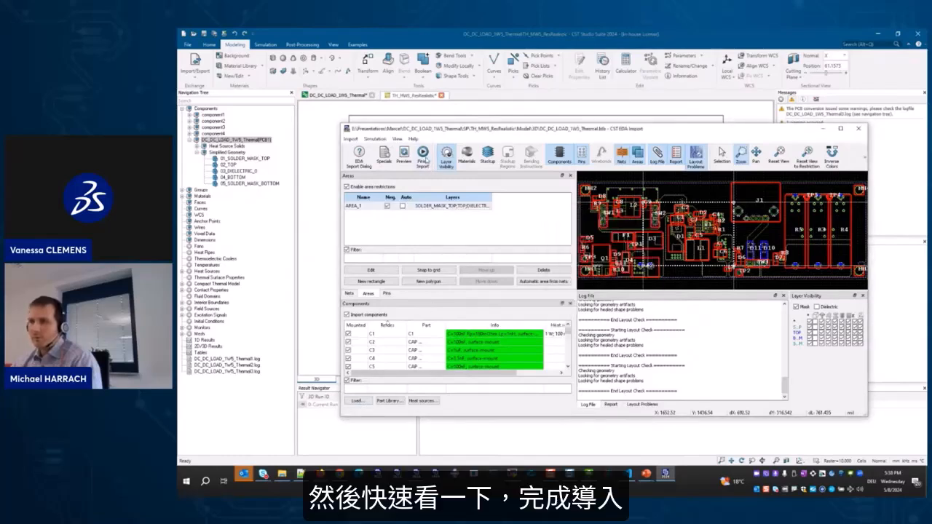
pyautogui.click(648, 306)
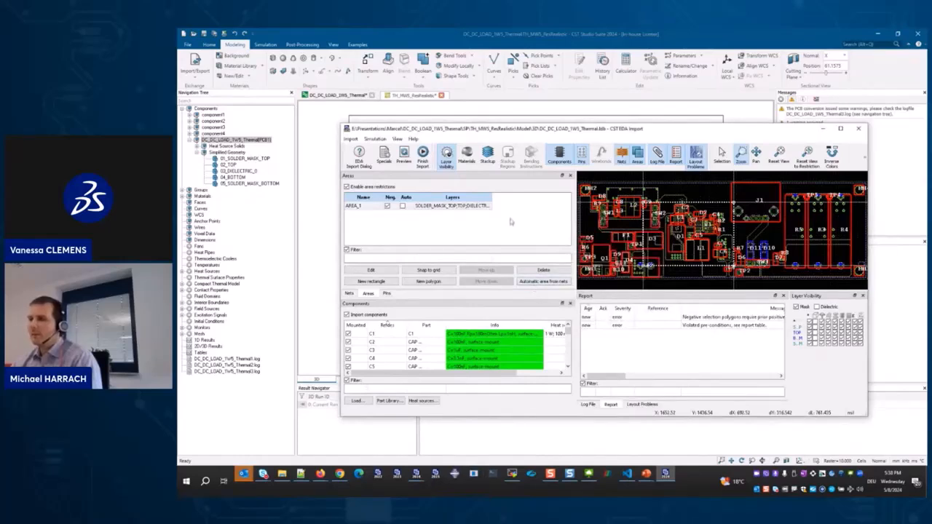
pyautogui.click(422, 155)
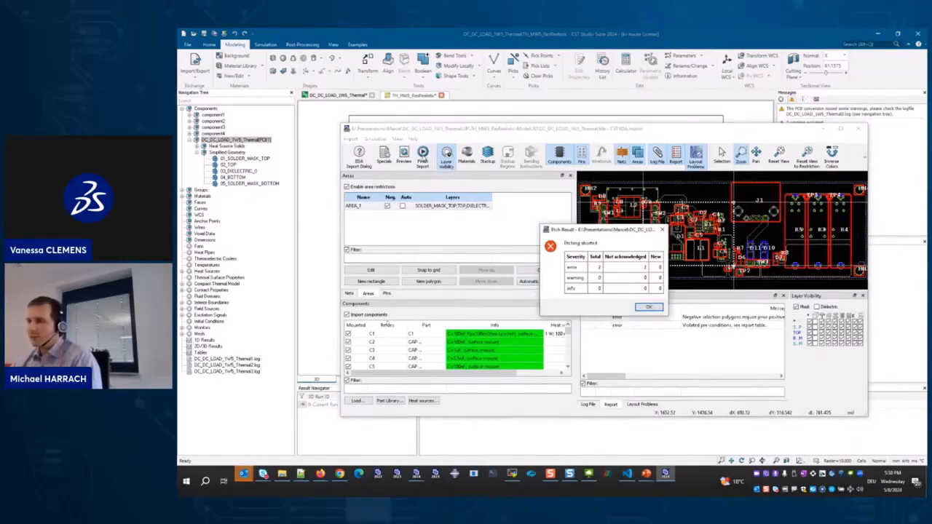
pyautogui.click(650, 307)
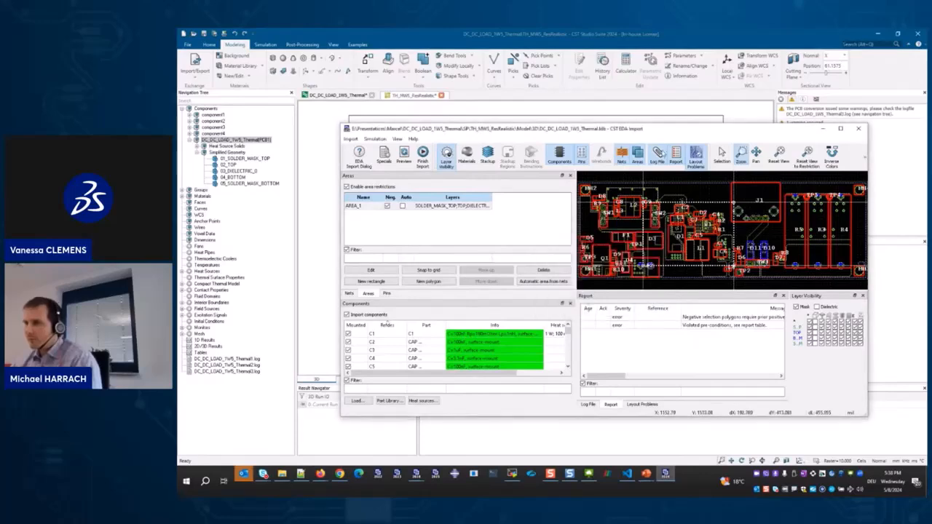
pyautogui.moveTo(666, 133); pyautogui.dragTo(636, 132)
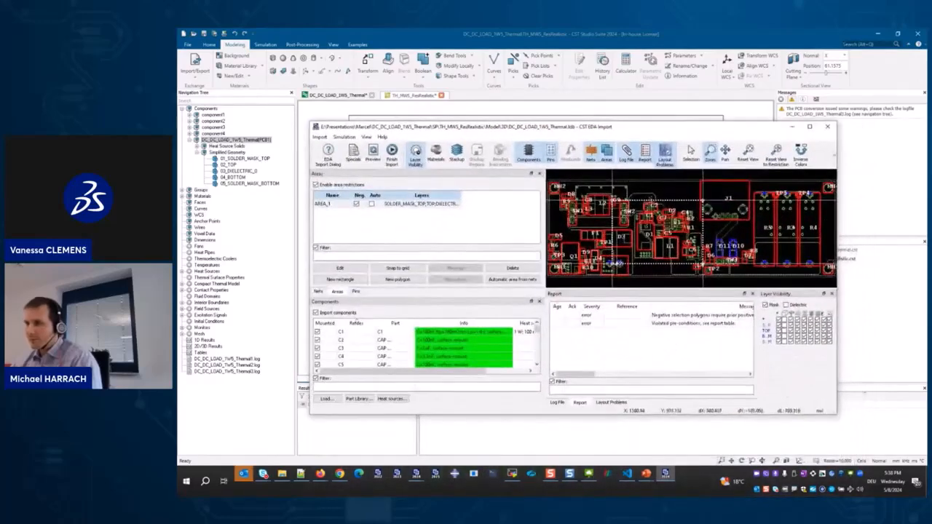
pyautogui.click(372, 205)
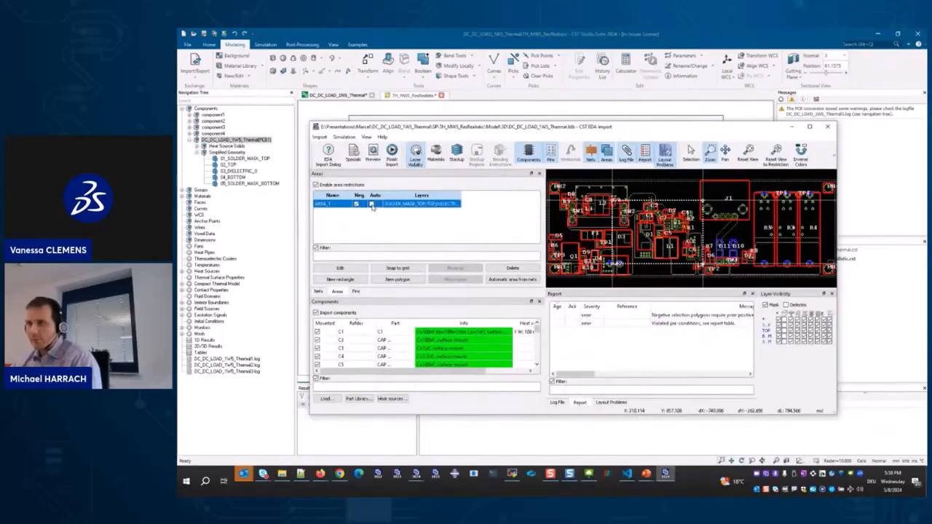
pyautogui.click(392, 153)
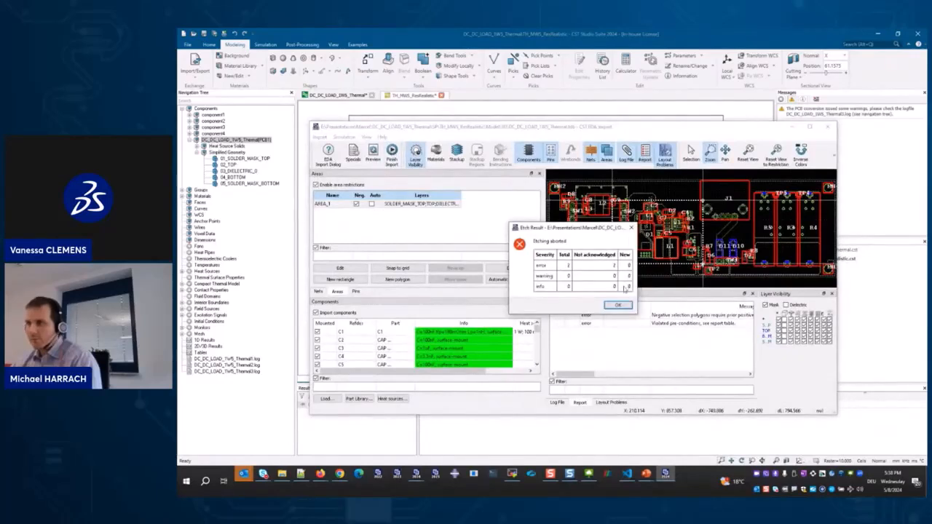
pyautogui.click(618, 306)
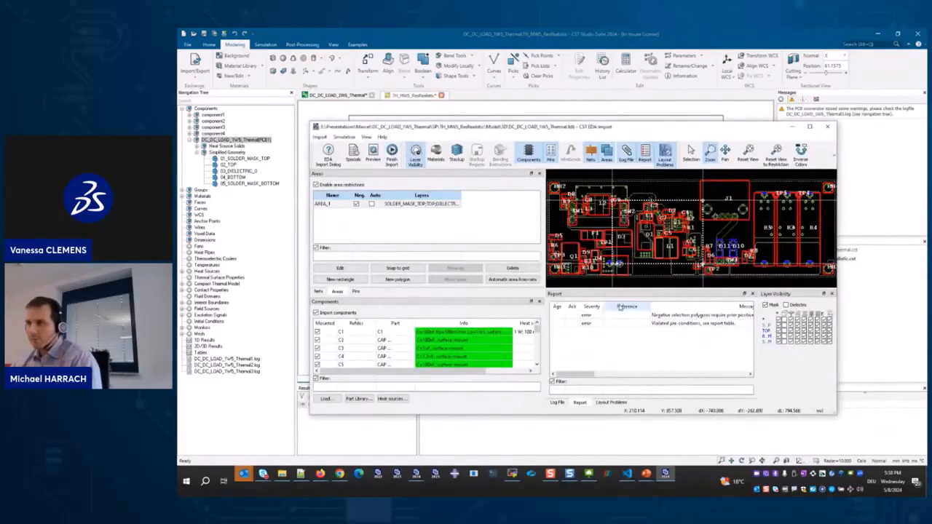
pyautogui.moveTo(506, 128); pyautogui.dragTo(483, 124)
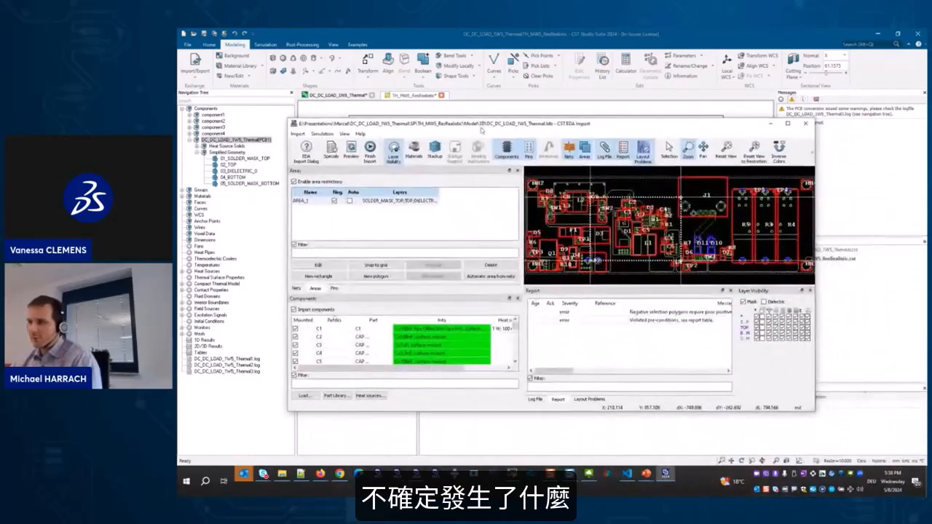
# - Turn off the negative option for the area restriction and finish the PCB import
pyautogui.click(335, 202)
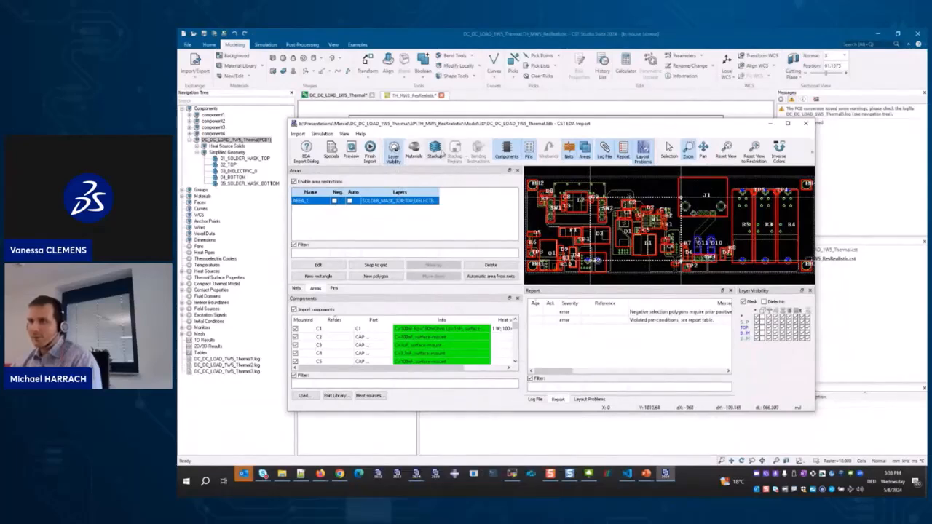
pyautogui.click(369, 152)
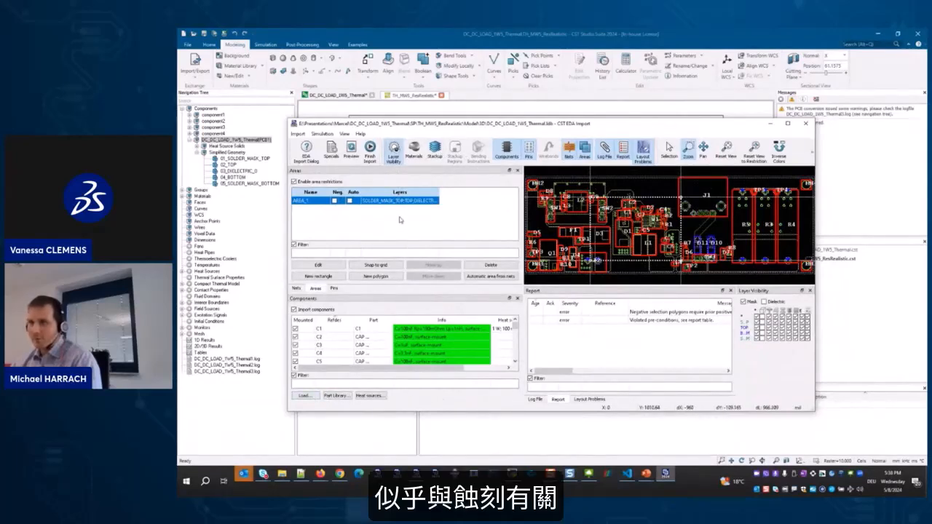
pyautogui.click(568, 303)
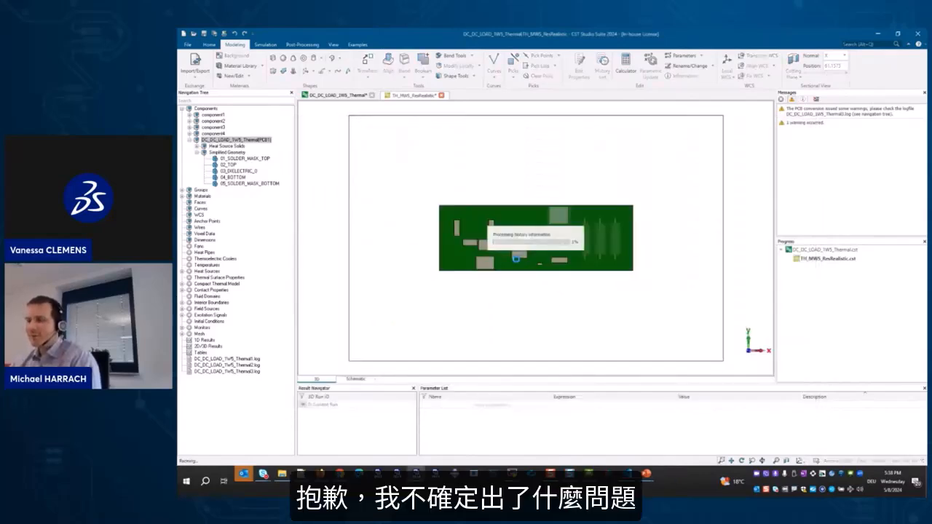
pyautogui.click(603, 243)
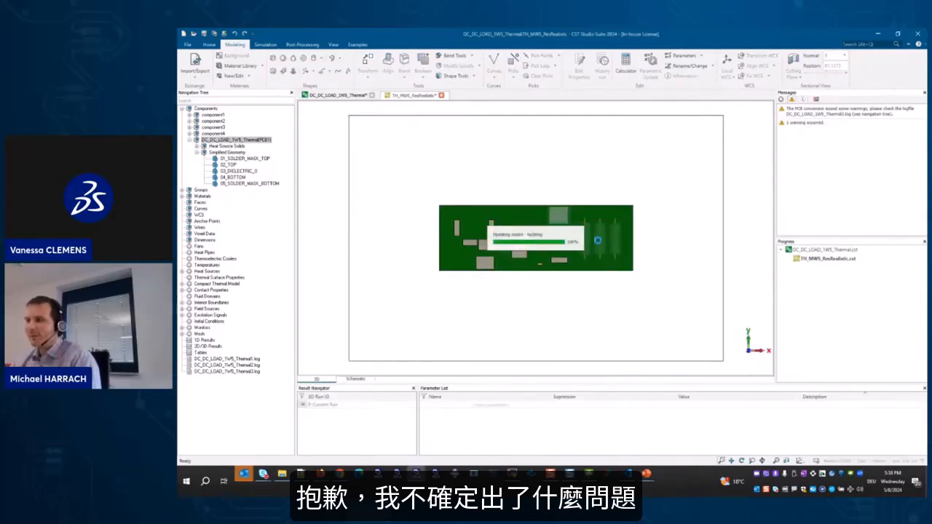
# - Examine the restricted area's detailed traces and the surrounding simplified board up close, and return to a full view of the model
pyautogui.scroll(5, 528, 244)
pyautogui.moveTo(525, 245); pyautogui.dragTo(512, 266, button='middle')
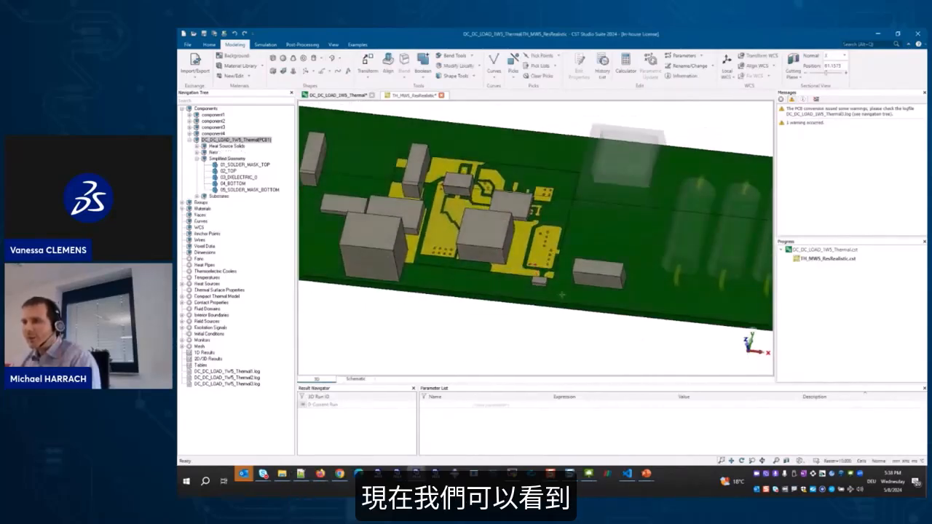
pyautogui.scroll(4, 554, 275)
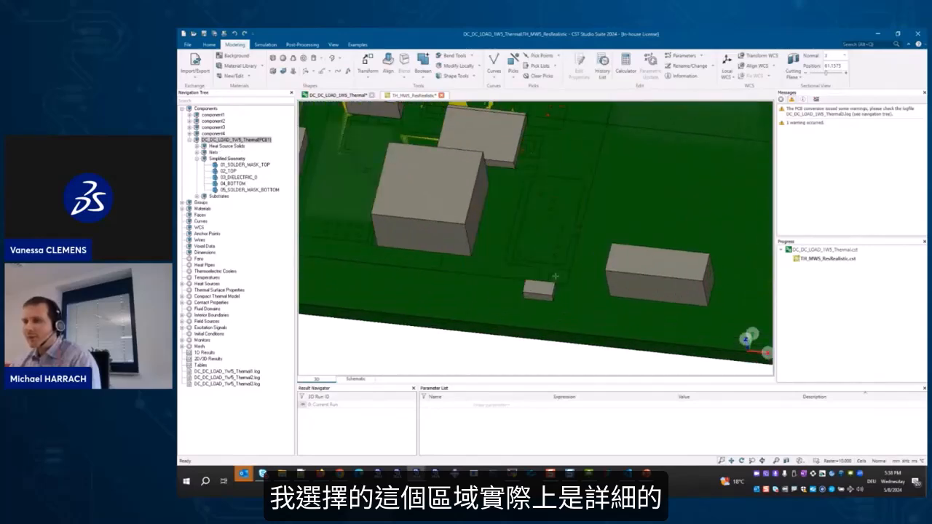
pyautogui.scroll(-2, 555, 274)
pyautogui.moveTo(556, 274); pyautogui.dragTo(591, 277, button='middle')
pyautogui.scroll(-5, 591, 290)
pyautogui.moveTo(557, 286); pyautogui.dragTo(556, 310, button='middle')
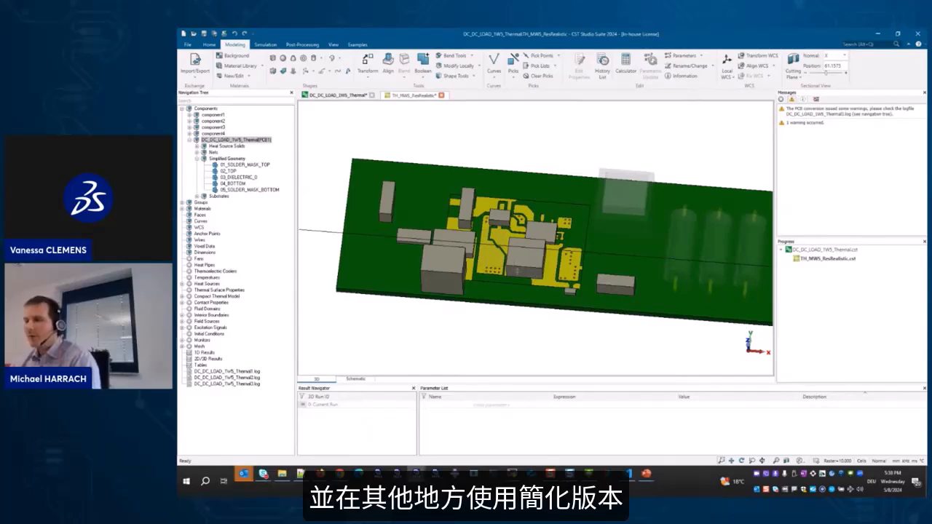
pyautogui.moveTo(594, 281); pyautogui.dragTo(603, 255, button='middle')
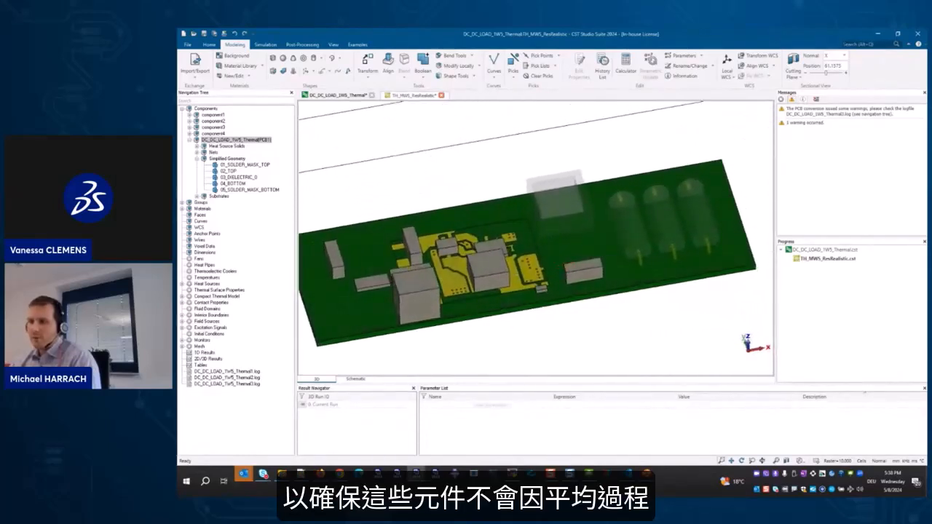
pyautogui.scroll(5, 483, 278)
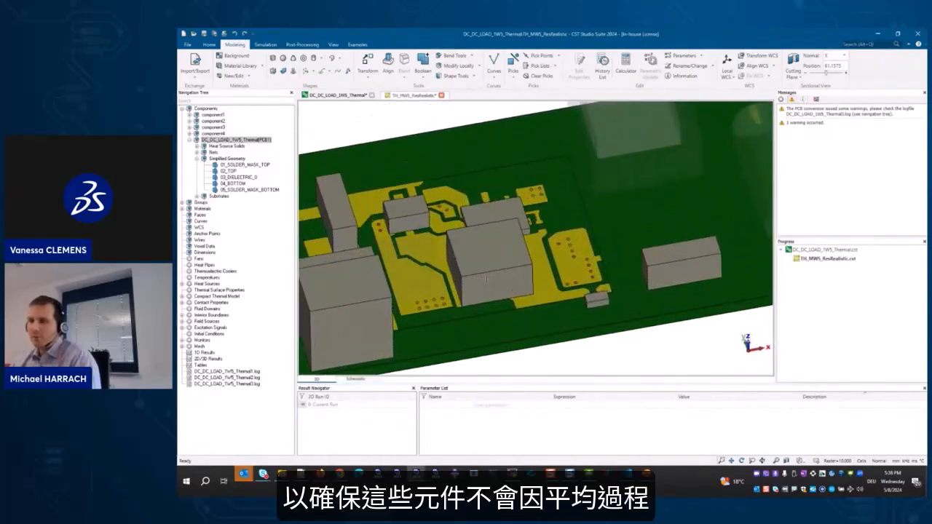
pyautogui.scroll(-5, 486, 278)
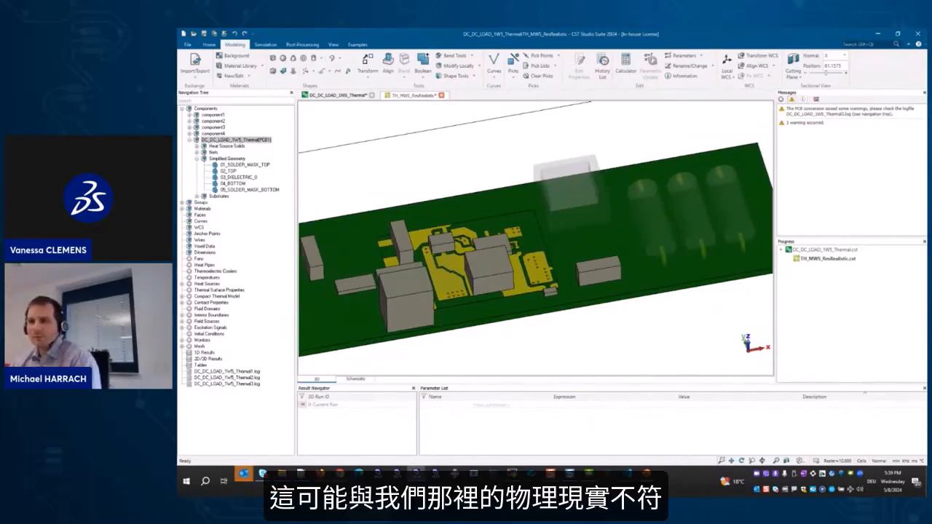
pyautogui.click(418, 165)
pyautogui.press('space')
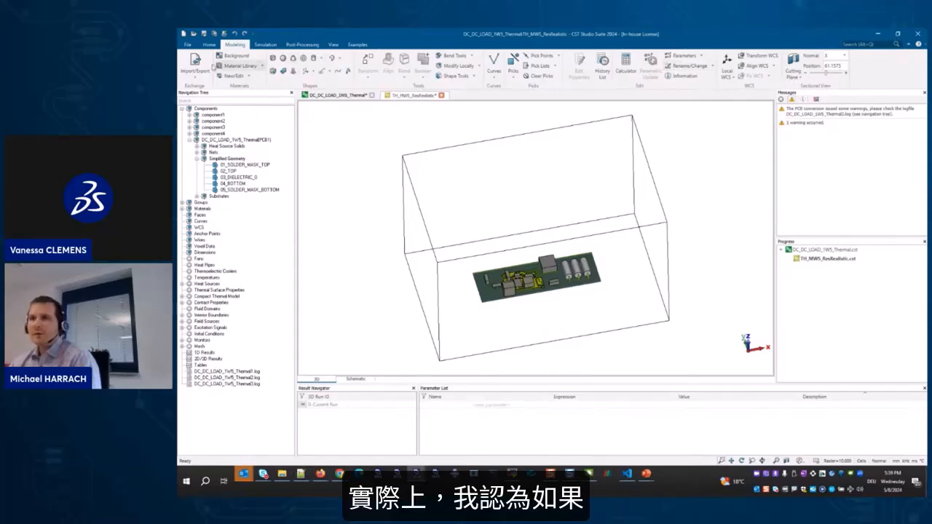
# - Reopen the PCB's EDA import, set the automatic PCB thermal model simplification in the stackup to all, and finish the import
pyautogui.rightClick(227, 139)
pyautogui.click(242, 144)
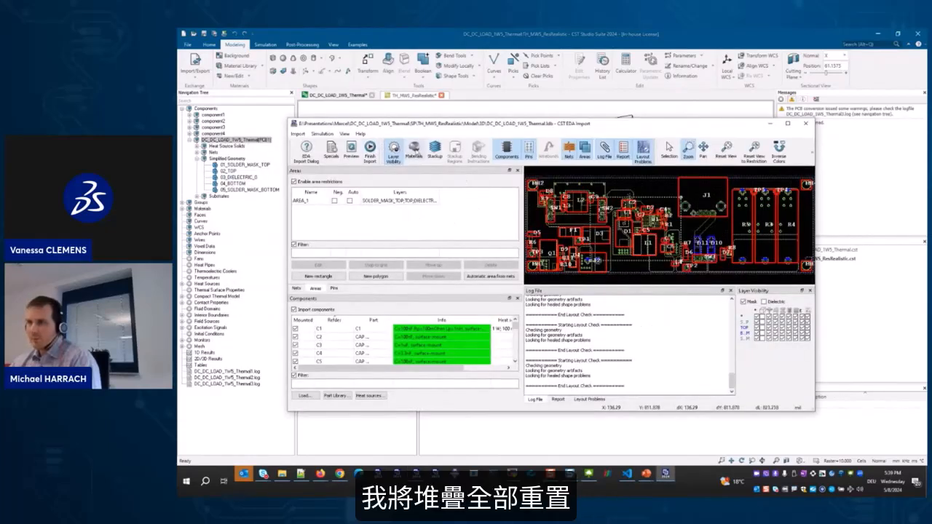
pyautogui.click(435, 150)
pyautogui.click(583, 183)
pyautogui.click(582, 208)
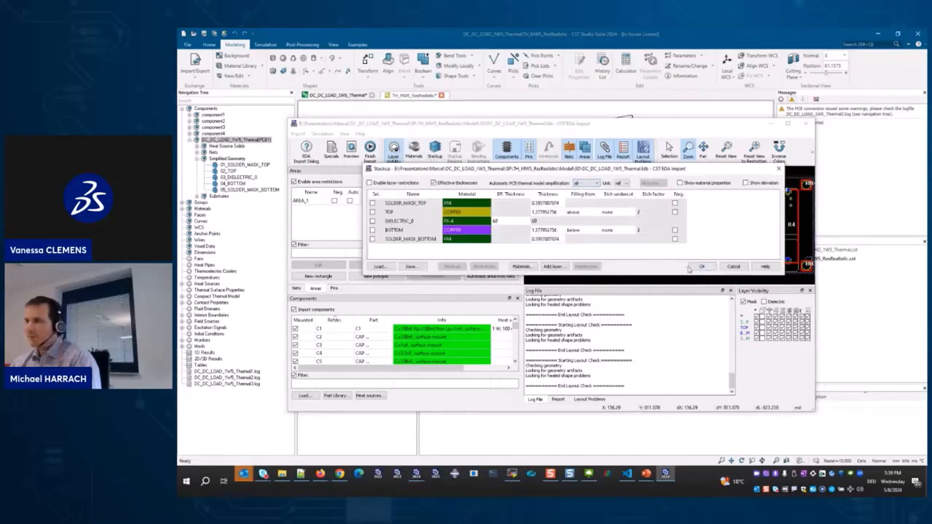
pyautogui.click(700, 267)
pyautogui.click(373, 148)
pyautogui.click(575, 302)
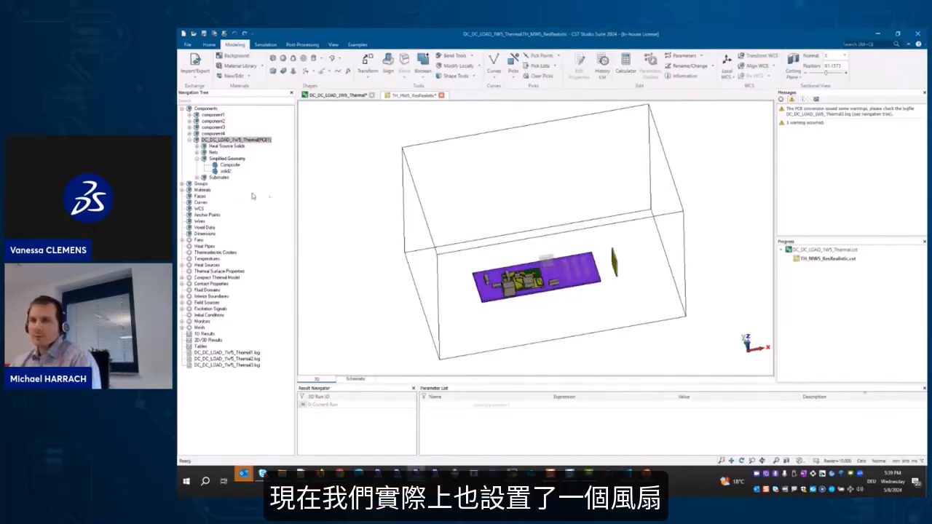
# - Display the axial fan beside the PCB and examine its flow direction arrows up close
pyautogui.click(183, 240)
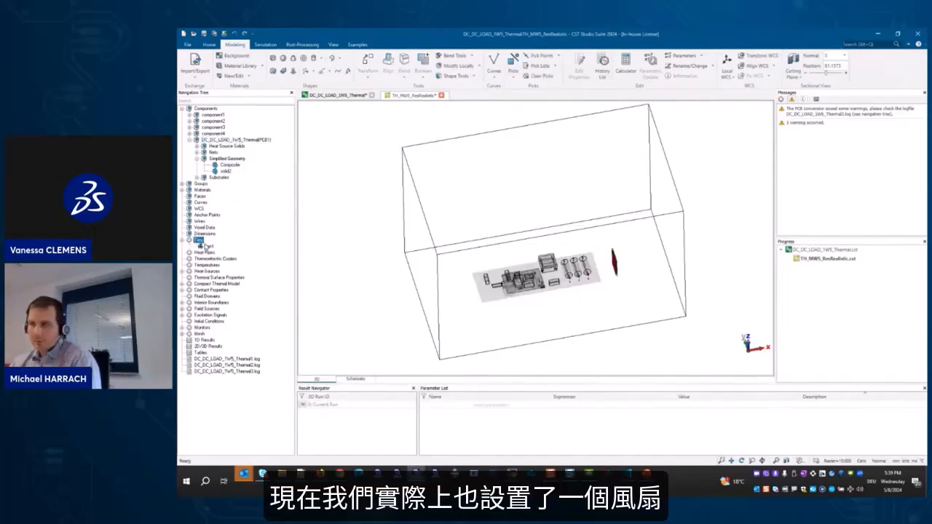
pyautogui.click(209, 246)
pyautogui.moveTo(715, 226); pyautogui.dragTo(743, 254, button='middle')
pyautogui.scroll(6, 612, 262)
pyautogui.scroll(10, 627, 257)
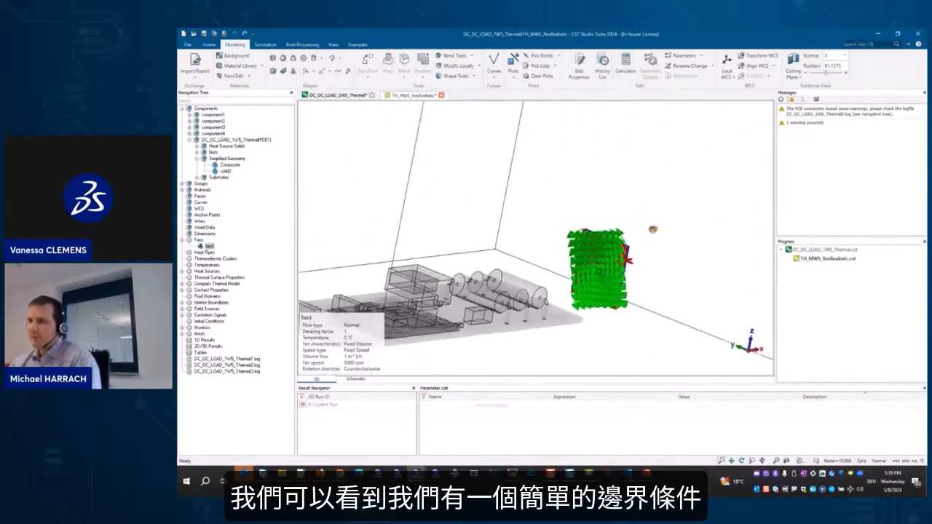
pyautogui.moveTo(595, 273); pyautogui.dragTo(596, 250, button='middle')
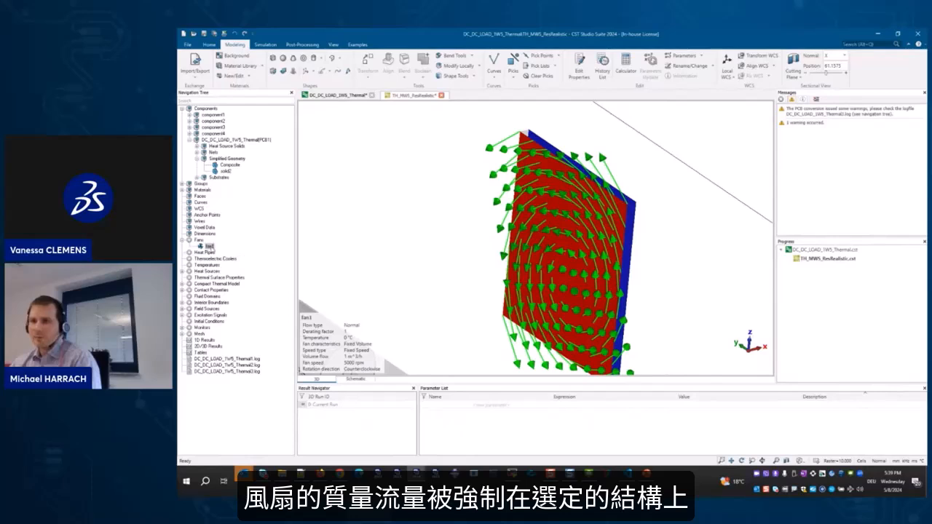
# - Review the axial fan's thermal specification and the available fan characteristic types, leaving its settings as they are
pyautogui.doubleClick(209, 246)
pyautogui.click(836, 140)
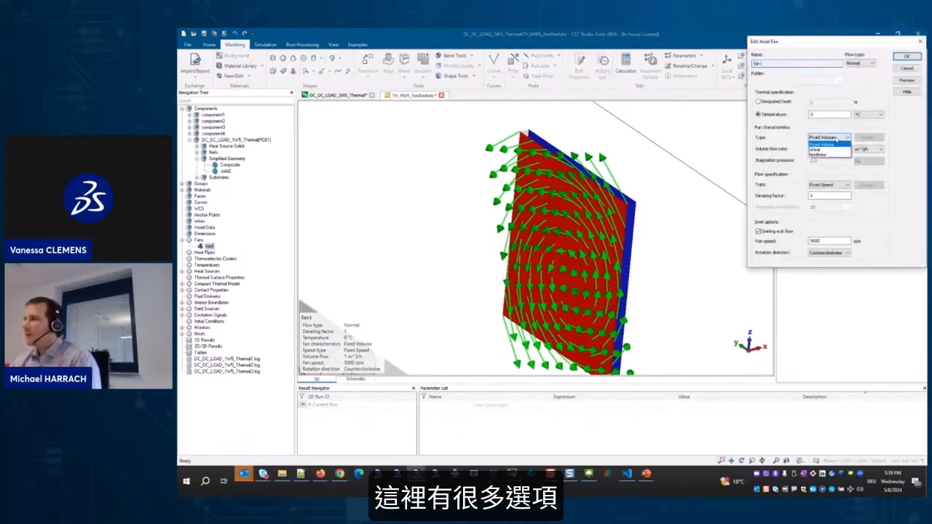
pyautogui.click(835, 143)
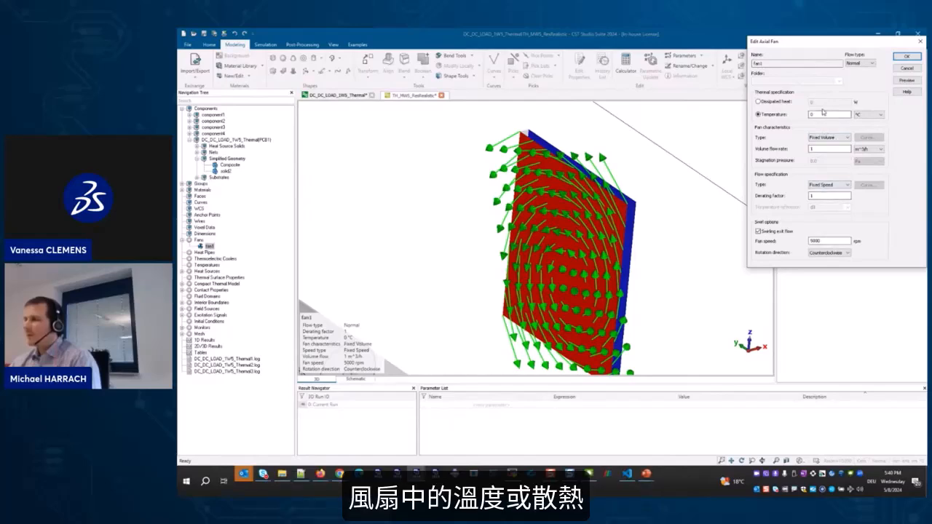
pyautogui.click(899, 67)
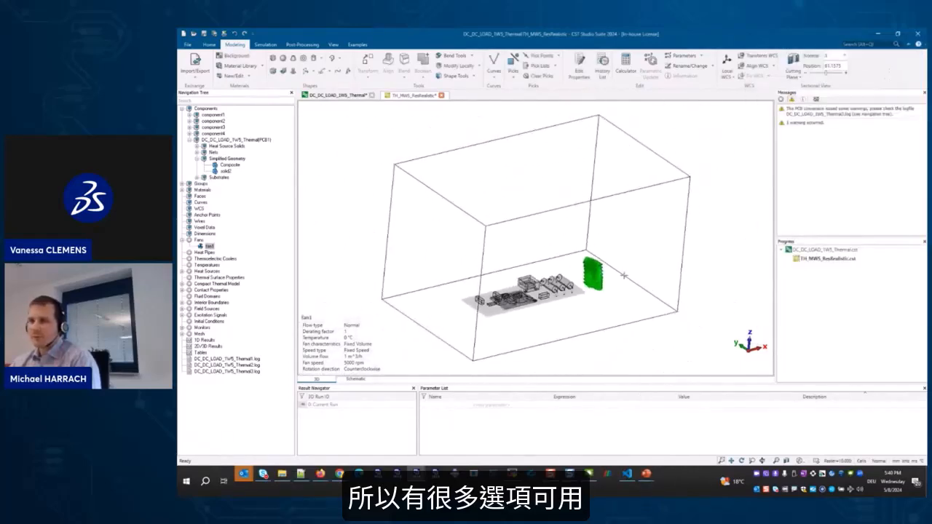
# - Switch to the diplexer thermal project and examine the temperature plot around the heated housing
pyautogui.click(877, 35)
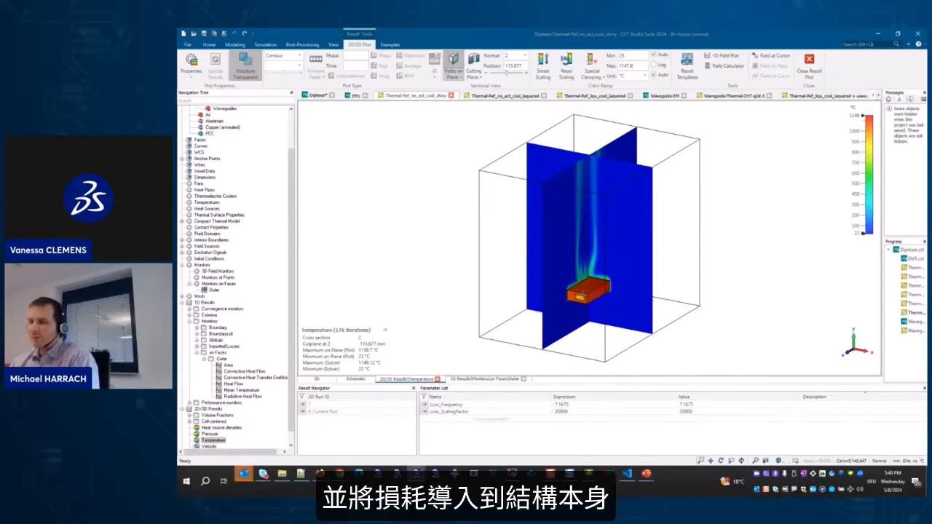
pyautogui.scroll(6, 585, 290)
pyautogui.scroll(-5, 589, 290)
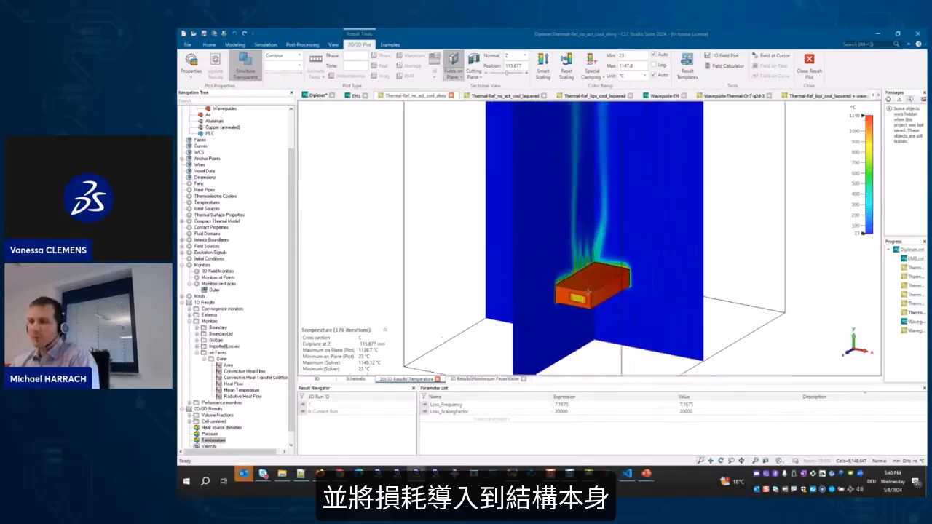